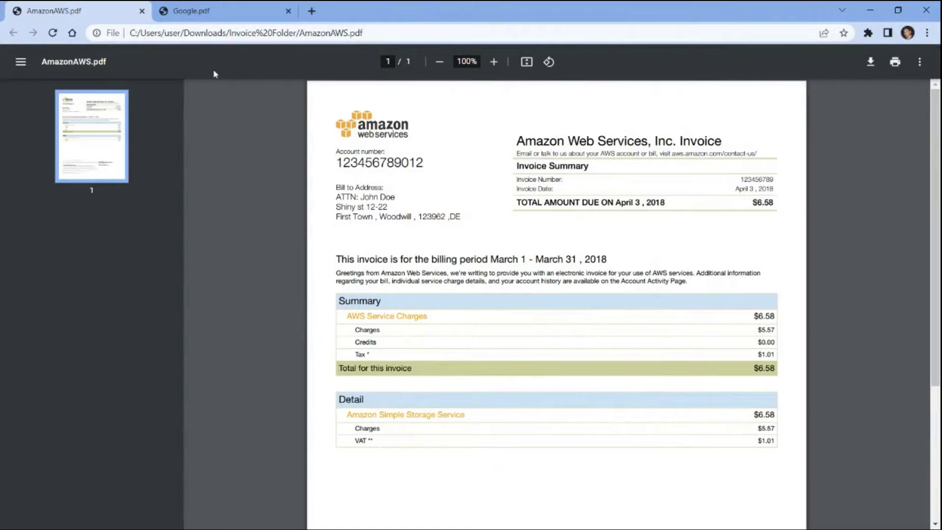
# View the Google.pdf invoice in its Chrome tab
pyautogui.click(195, 14)
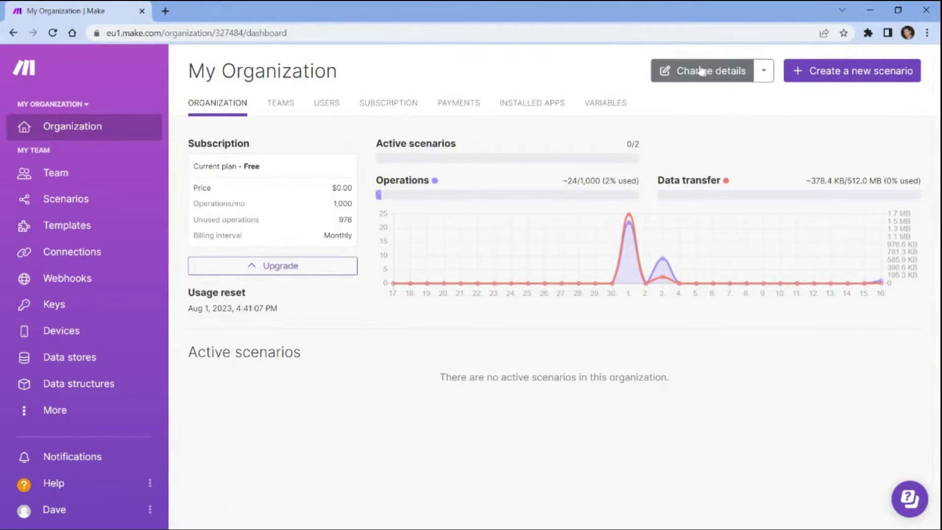
# Create a new scenario starting with a Google Drive 'Watch Files in a Folder' trigger
pyautogui.click(843, 73)
pyautogui.click(495, 248)
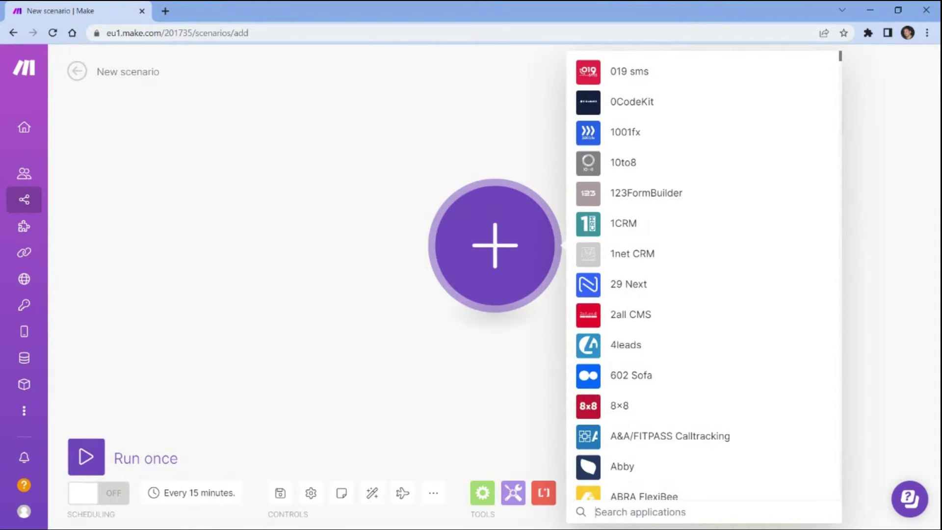
pyautogui.write('google drive')
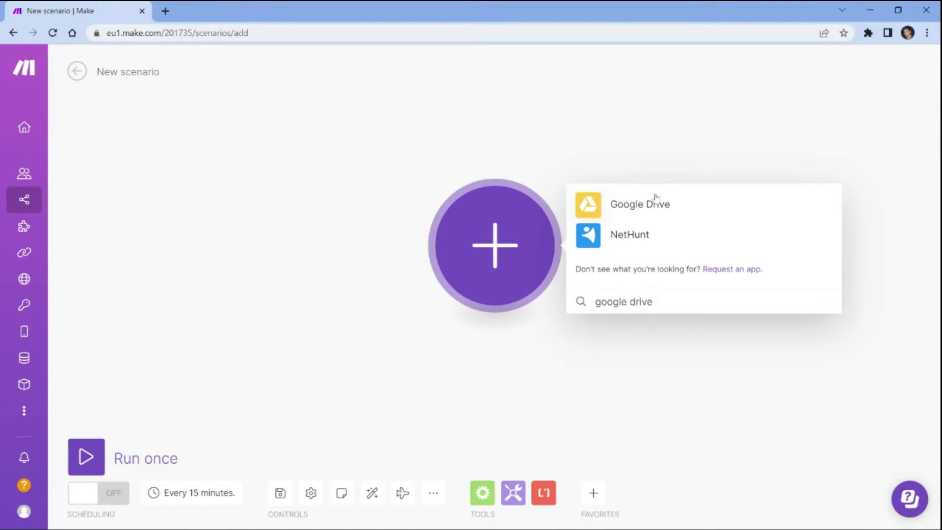
pyautogui.click(640, 204)
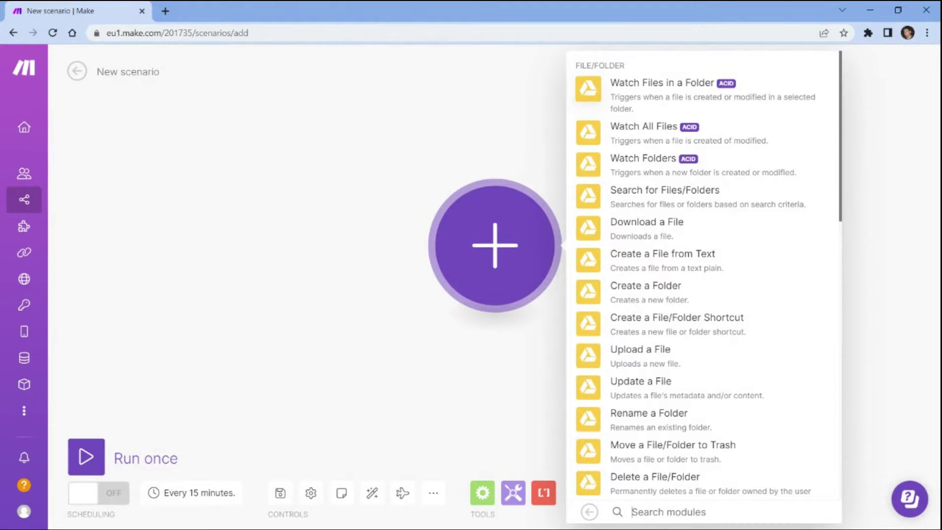
pyautogui.click(638, 83)
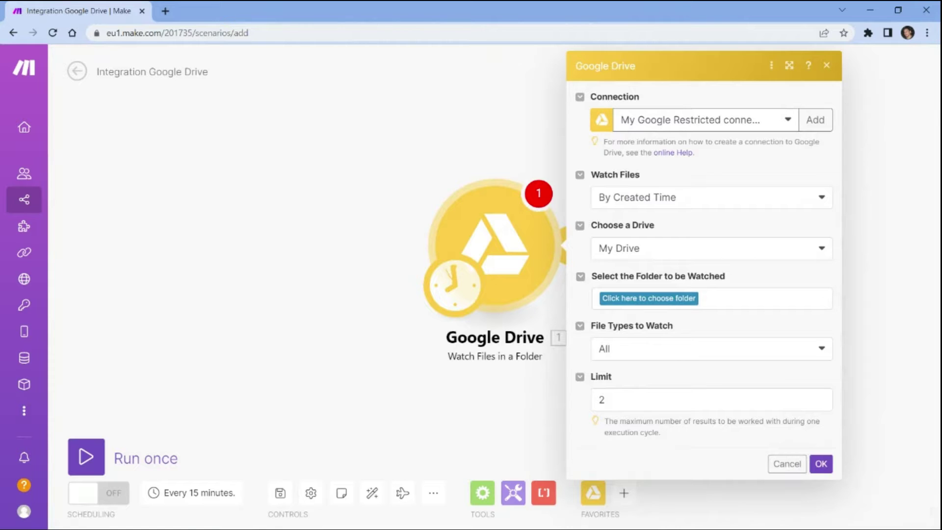
# Watch files by created time in My Drive's 'PDF.co Test Files' folder
pyautogui.click(813, 120)
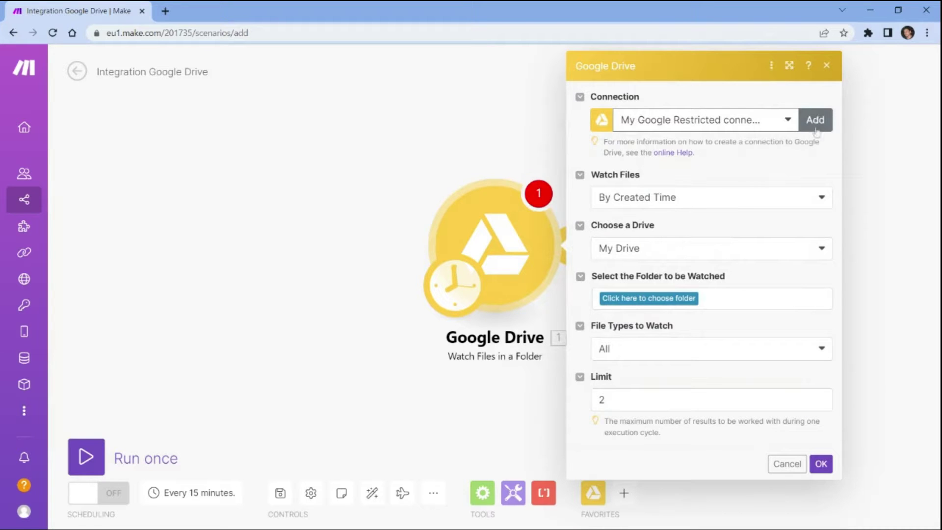
pyautogui.click(822, 200)
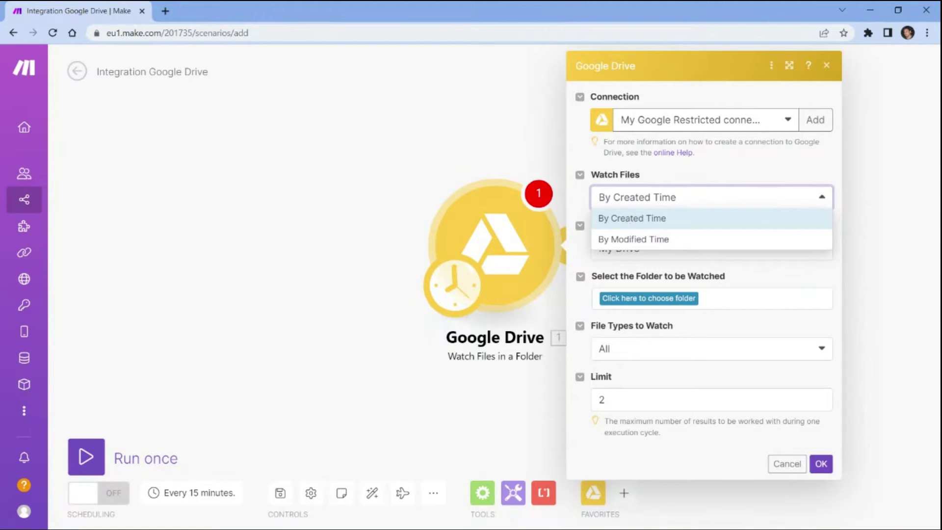
pyautogui.click(627, 220)
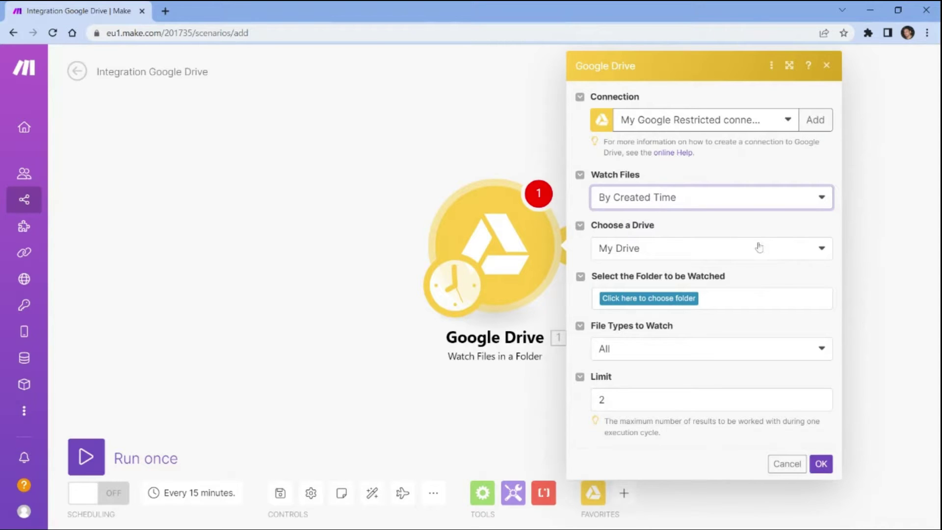
pyautogui.click(799, 249)
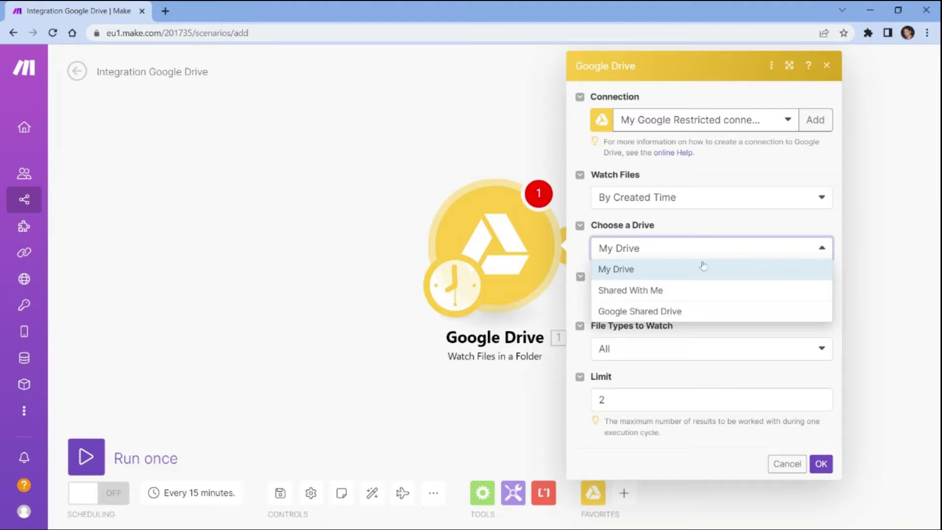
pyautogui.click(617, 274)
pyautogui.click(631, 298)
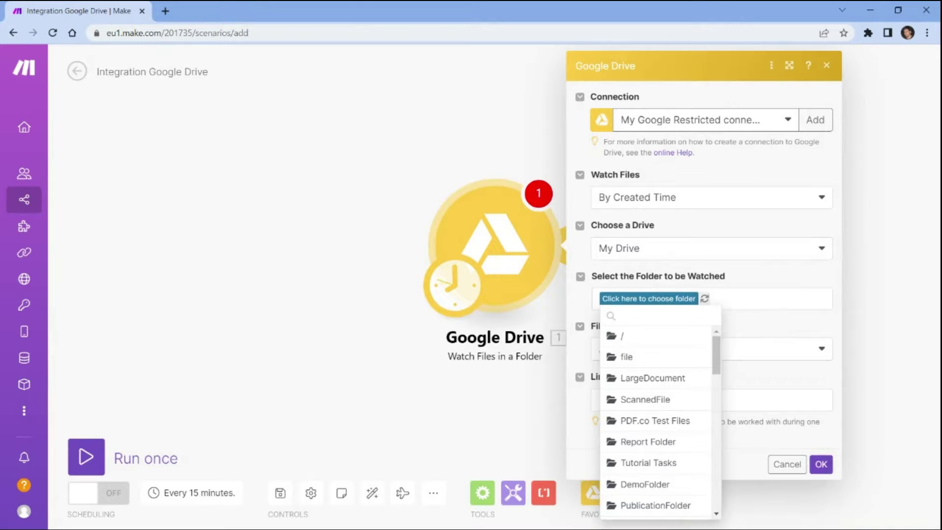
pyautogui.click(638, 421)
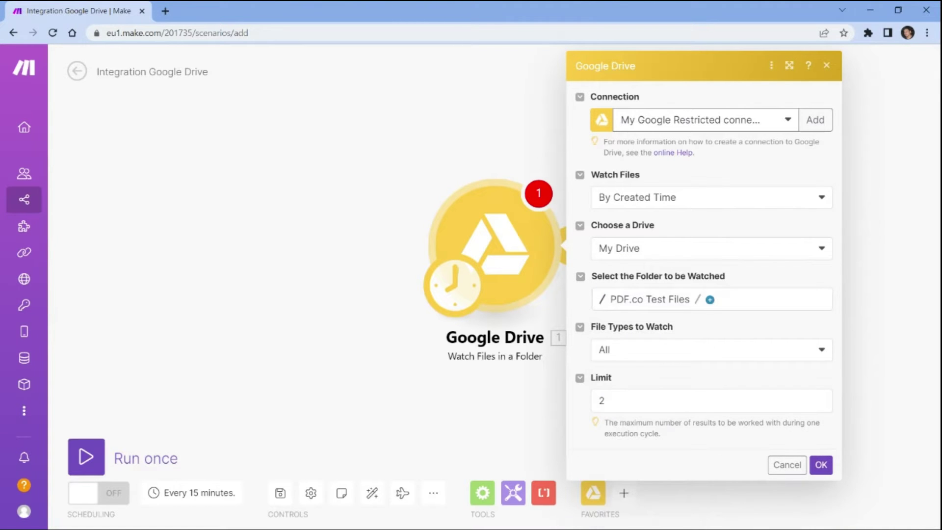
# Keep all file types, set the limit to 2, and save the trigger
pyautogui.click(822, 351)
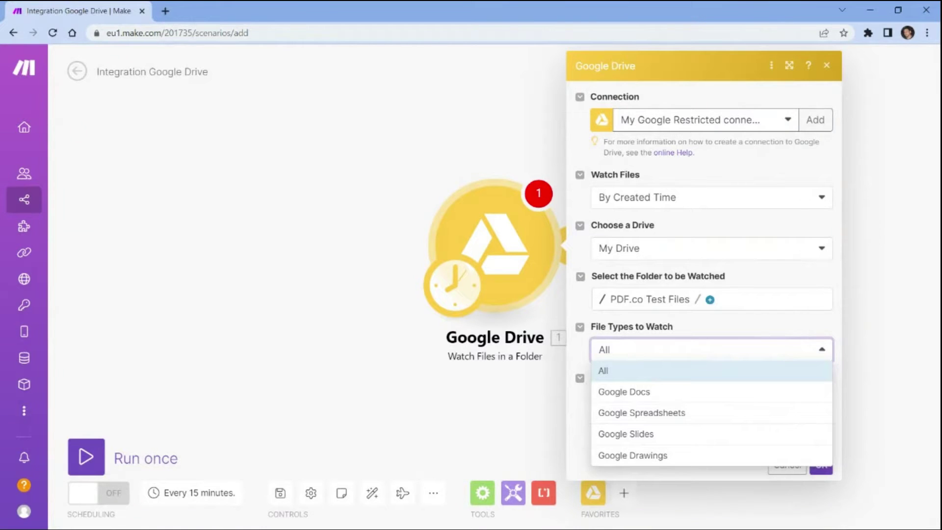
pyautogui.click(615, 376)
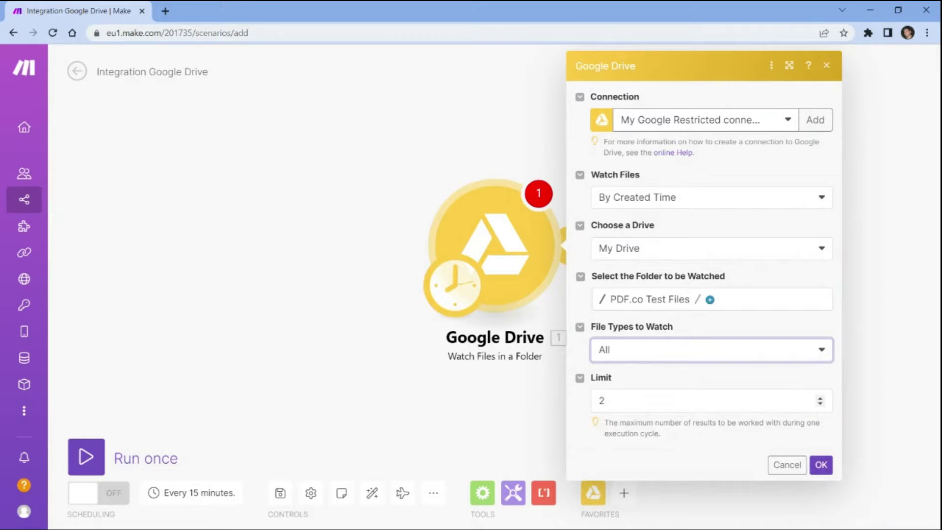
pyautogui.click(602, 400)
pyautogui.doubleClick(602, 401)
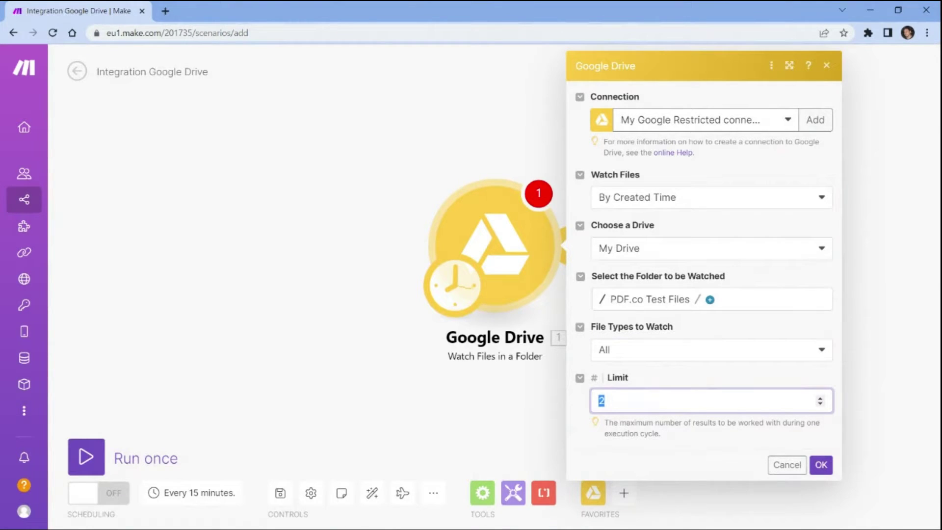
pyautogui.click(821, 465)
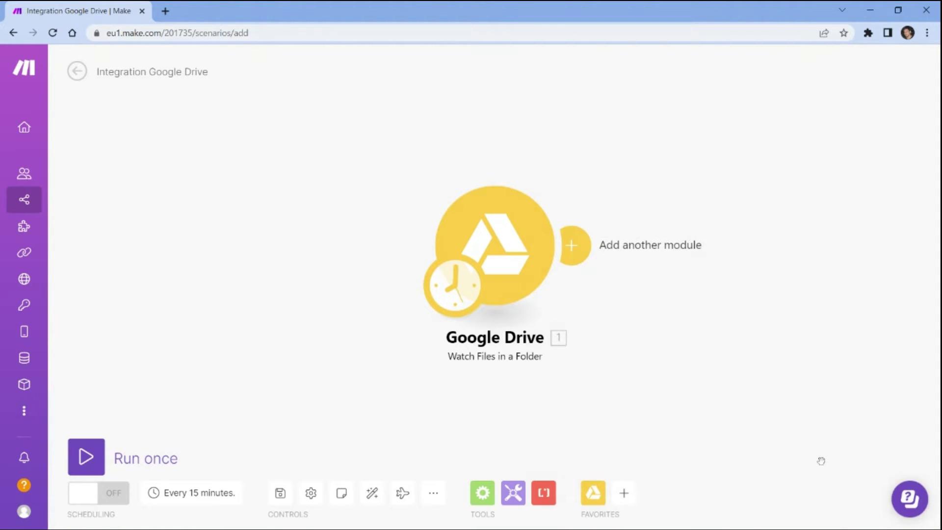
# Test-run the Drive trigger, then add an Iterator with Web View Link mapped into Array
pyautogui.click(88, 454)
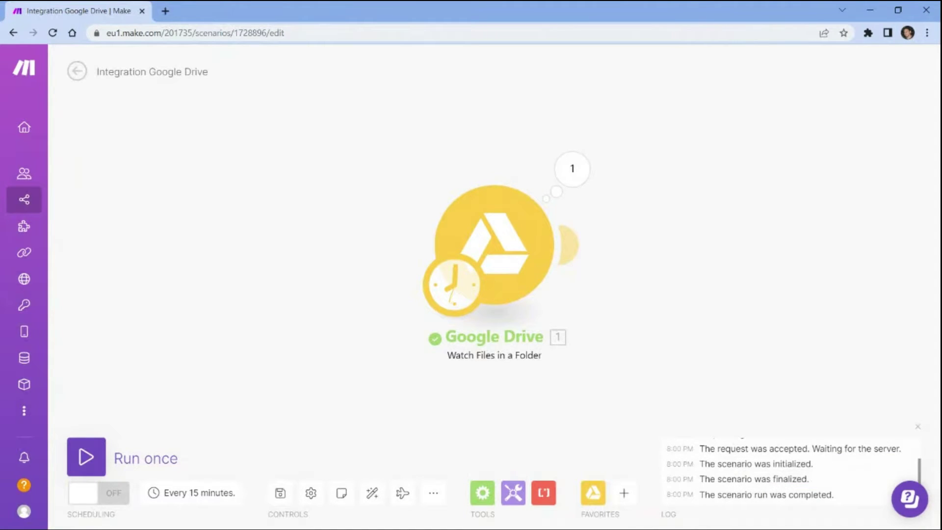
pyautogui.click(569, 179)
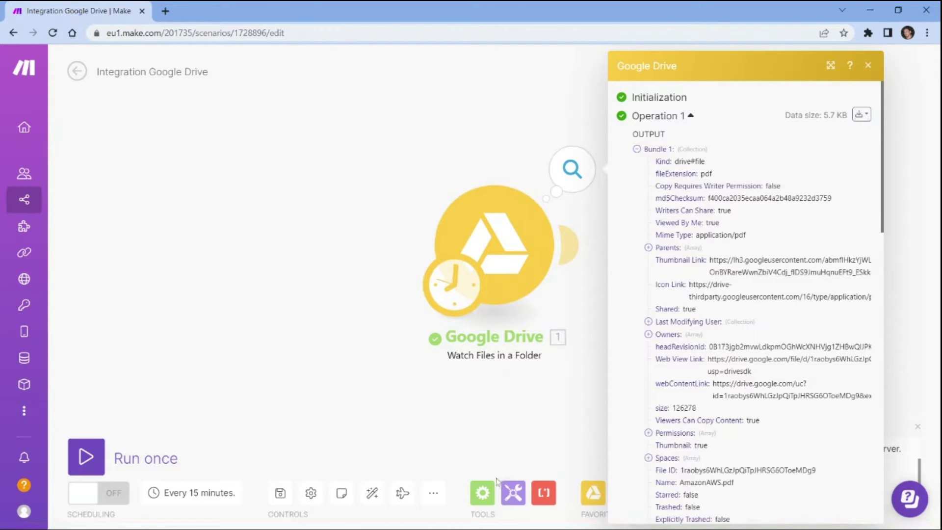
pyautogui.click(483, 493)
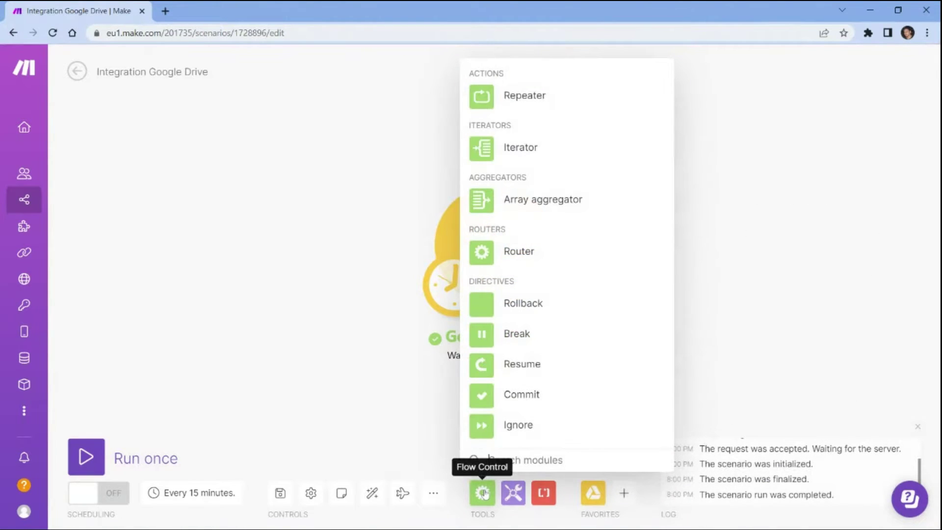
pyautogui.click(517, 154)
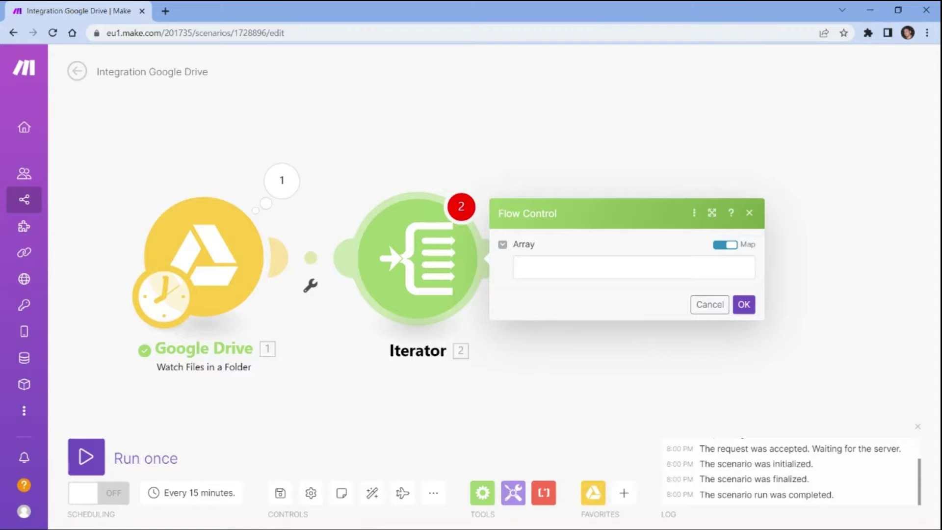
pyautogui.click(521, 267)
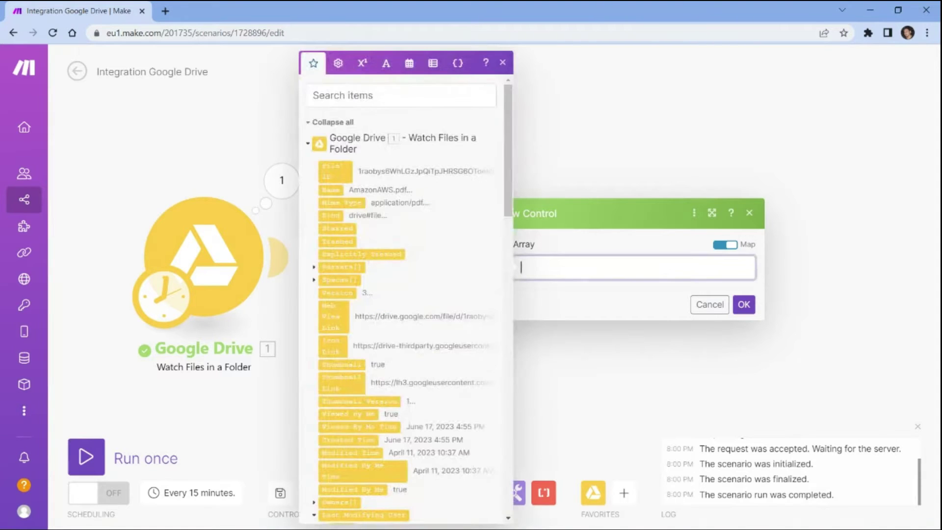
pyautogui.moveTo(342, 309); pyautogui.dragTo(342, 309)
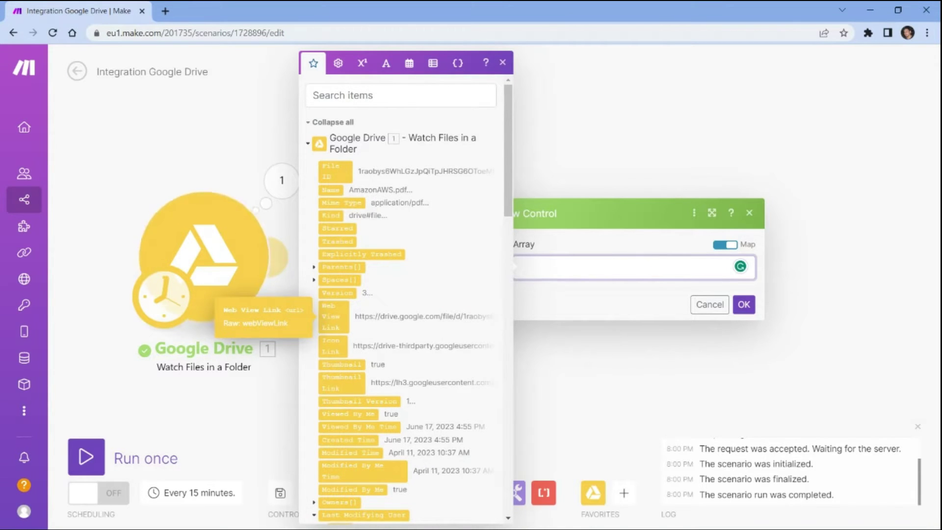
pyautogui.moveTo(342, 316); pyautogui.dragTo(559, 268)
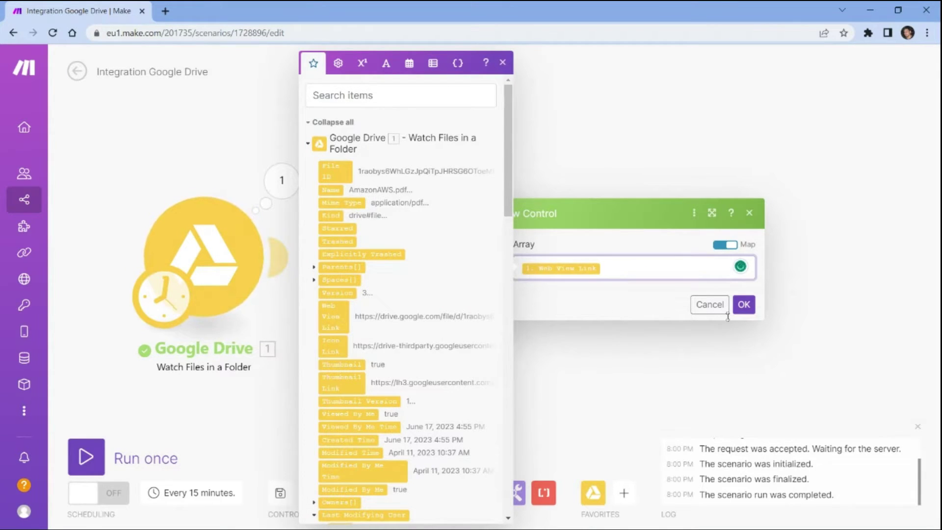
pyautogui.click(744, 304)
# Add the PDF.co 'Document Classifier' module after the Iterator
pyautogui.click(498, 257)
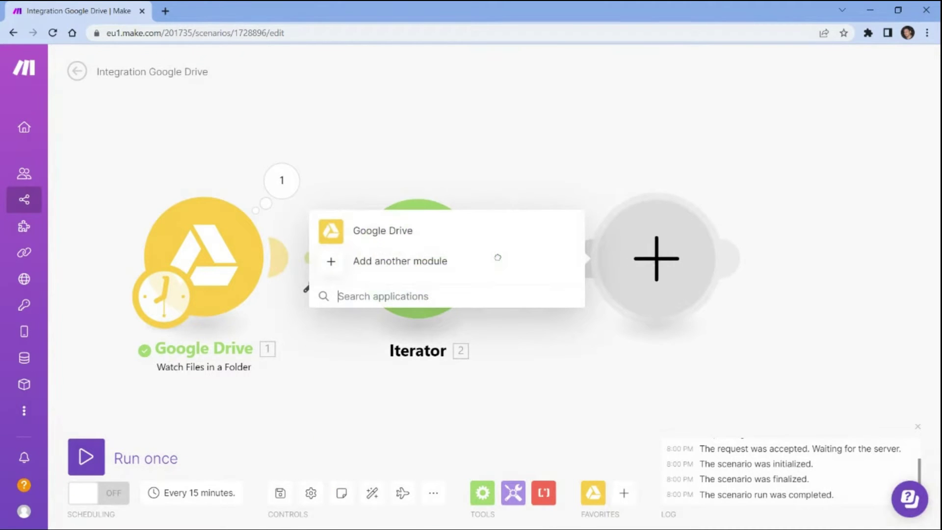
pyautogui.write('pdf')
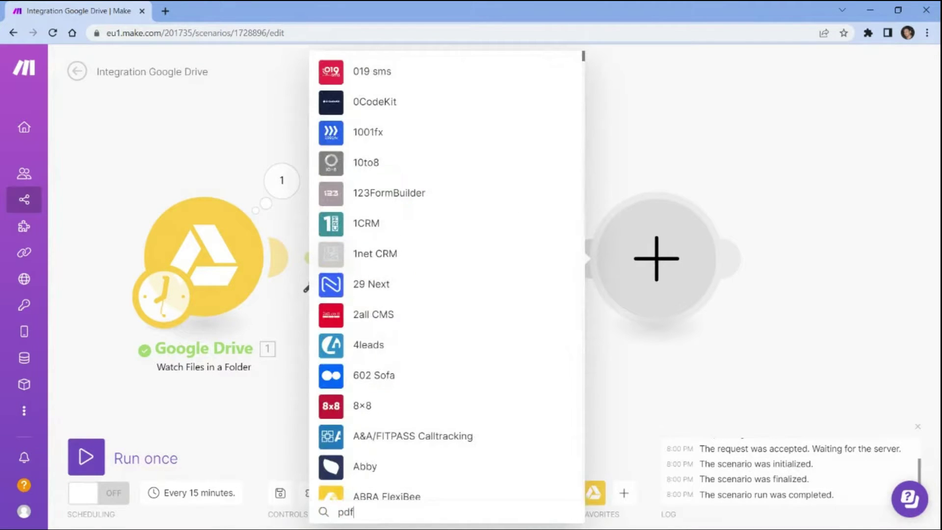
pyautogui.write('.co')
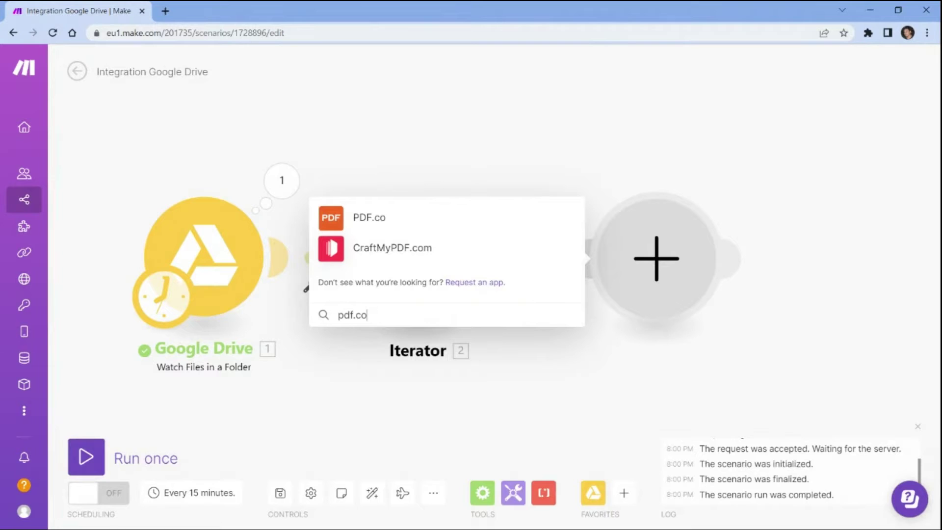
pyautogui.click(377, 221)
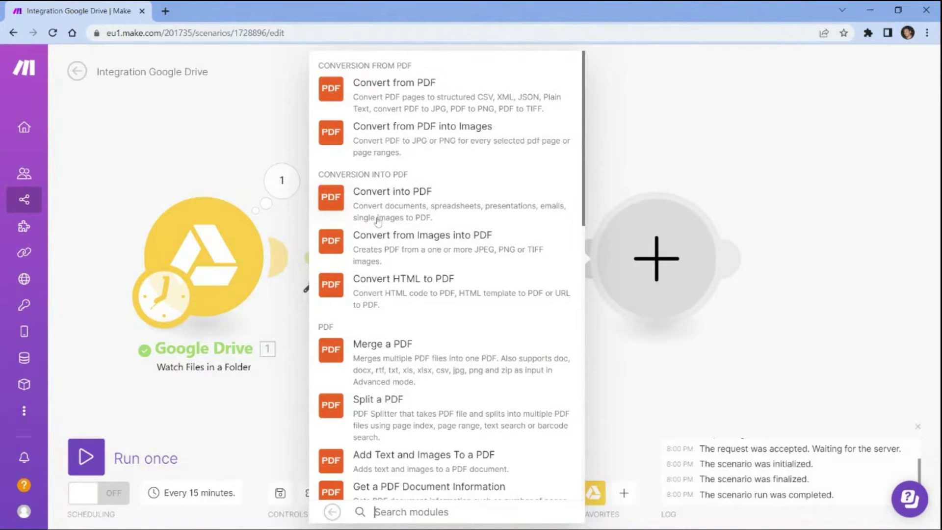
pyautogui.write('docu')
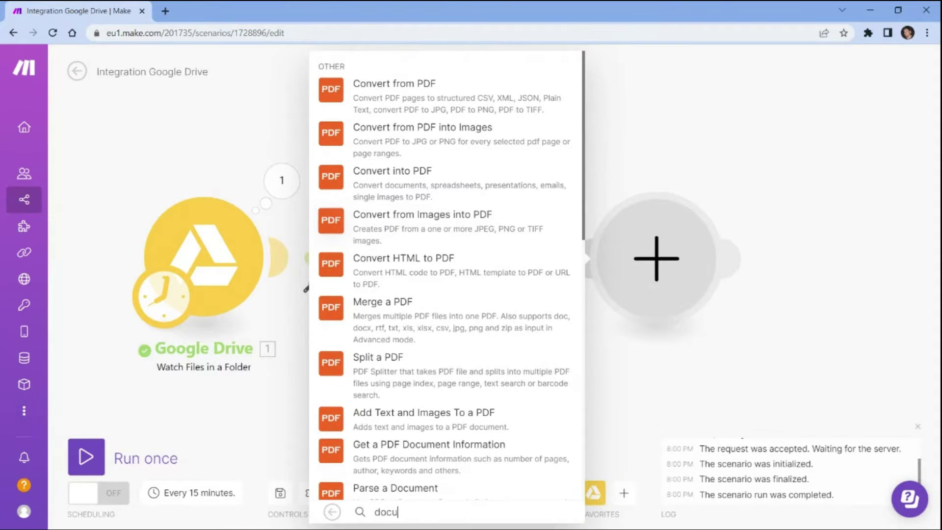
pyautogui.write('ment')
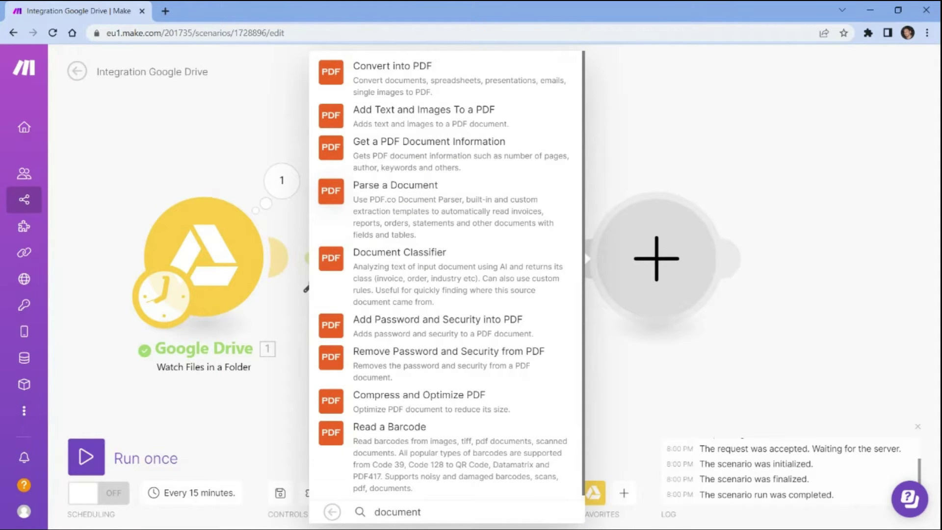
pyautogui.click(378, 254)
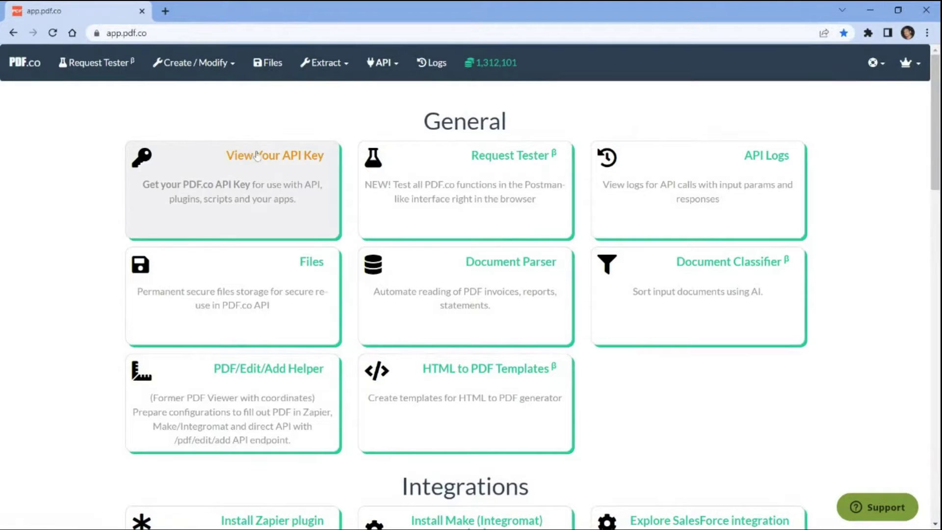
# Reveal the PDF.co API key and copy it to the clipboard
pyautogui.click(258, 157)
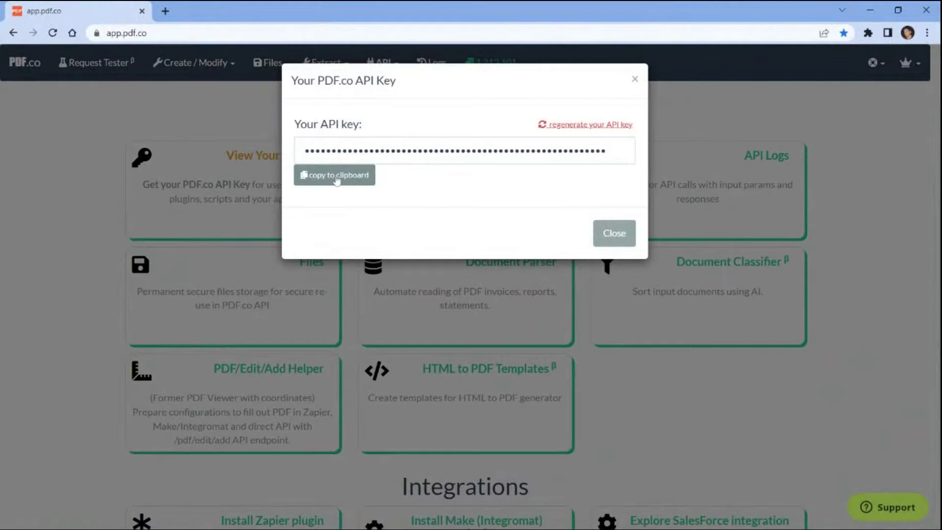
pyautogui.click(337, 179)
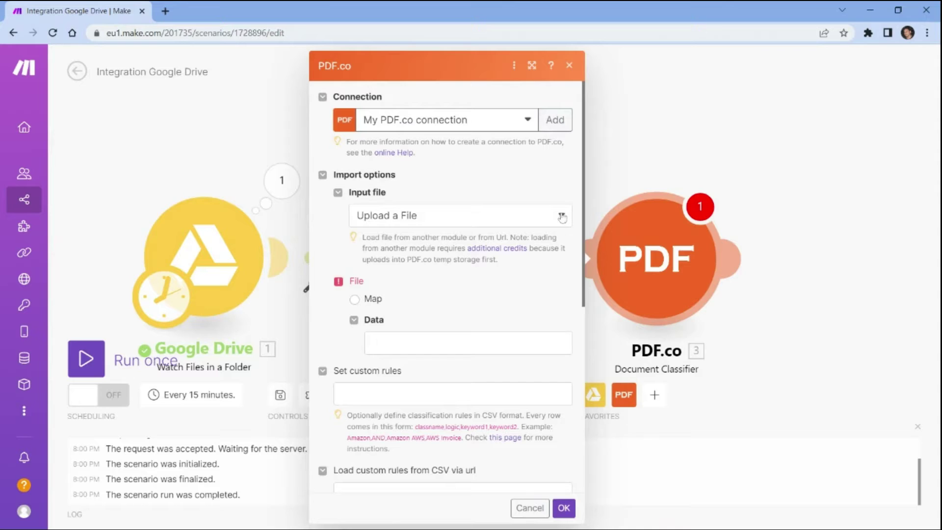
pyautogui.click(561, 216)
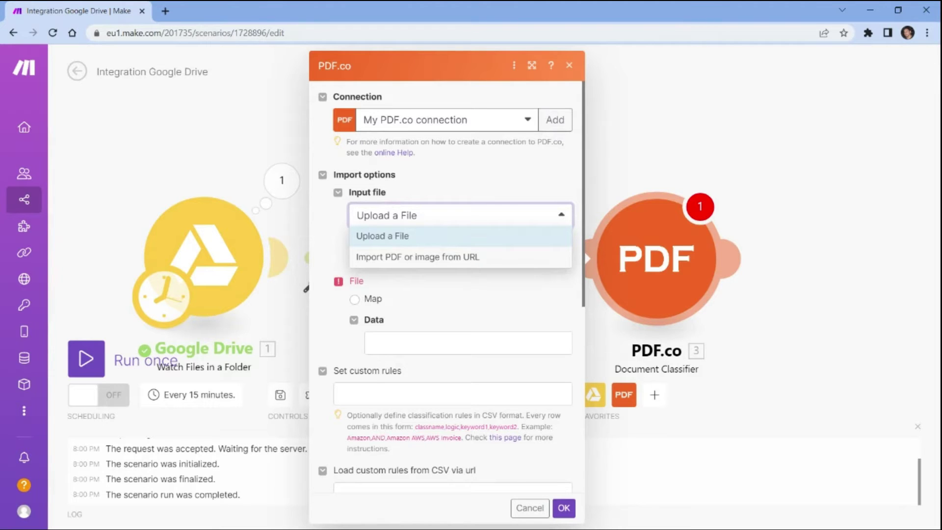
# Import the PDF from the Iterator's Value URL, with rules 6640,OR,Amazon and 6641,OR,Google
pyautogui.press('Down')
pyautogui.press('Return')
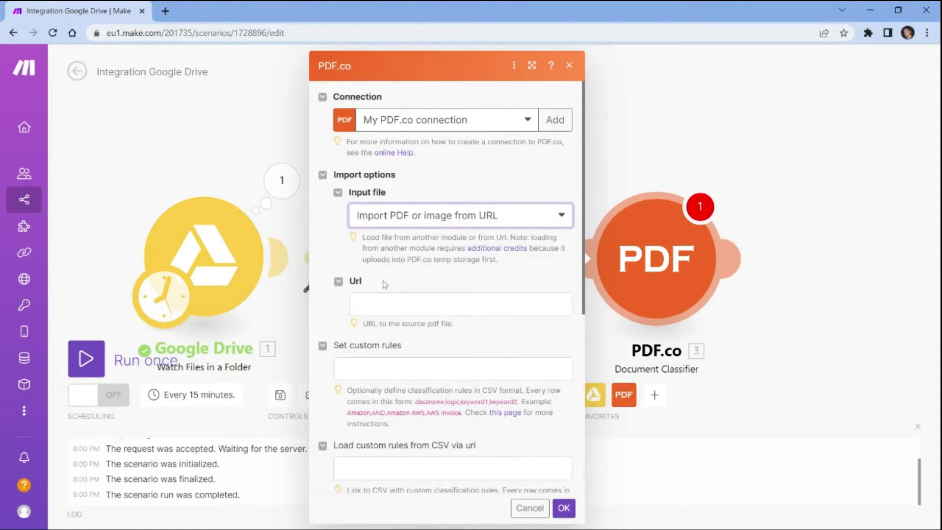
pyautogui.press('Tab')
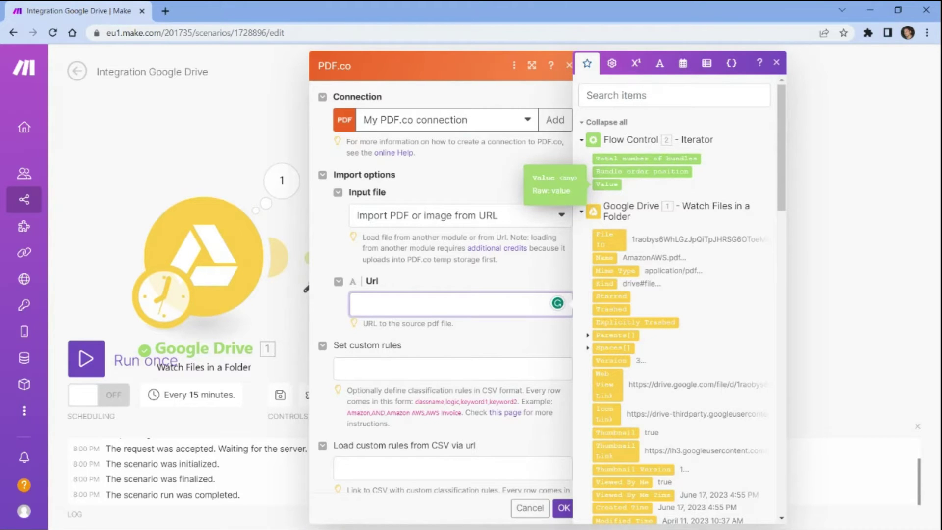
pyautogui.moveTo(554, 184); pyautogui.dragTo(380, 305)
pyautogui.click(452, 369)
pyautogui.hotkey('ctrl', 'v')
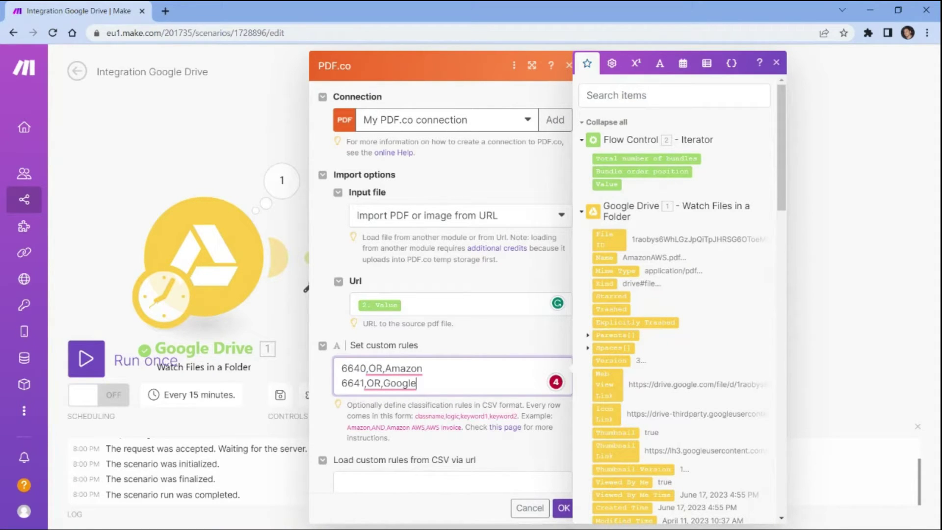
pyautogui.click(564, 509)
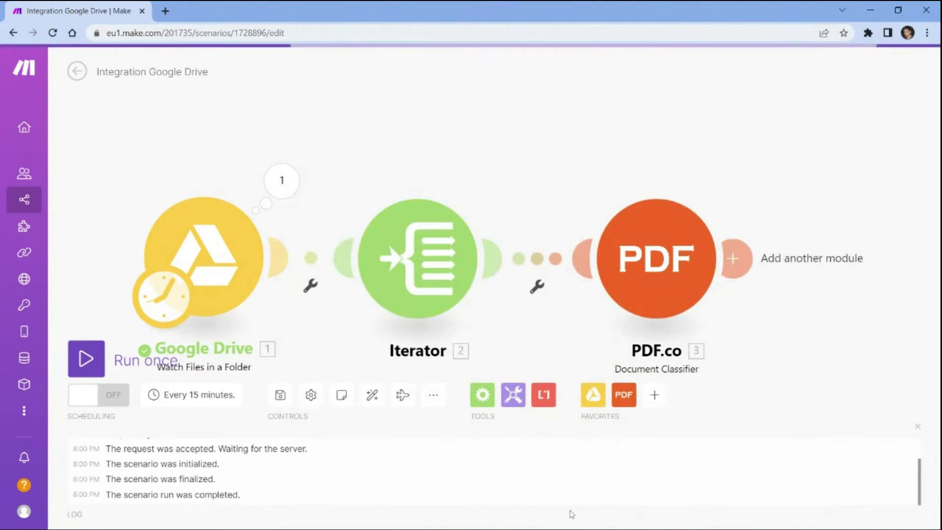
# Run the scenario once and check the classifier returns classes 6640 and 6641
pyautogui.click(89, 358)
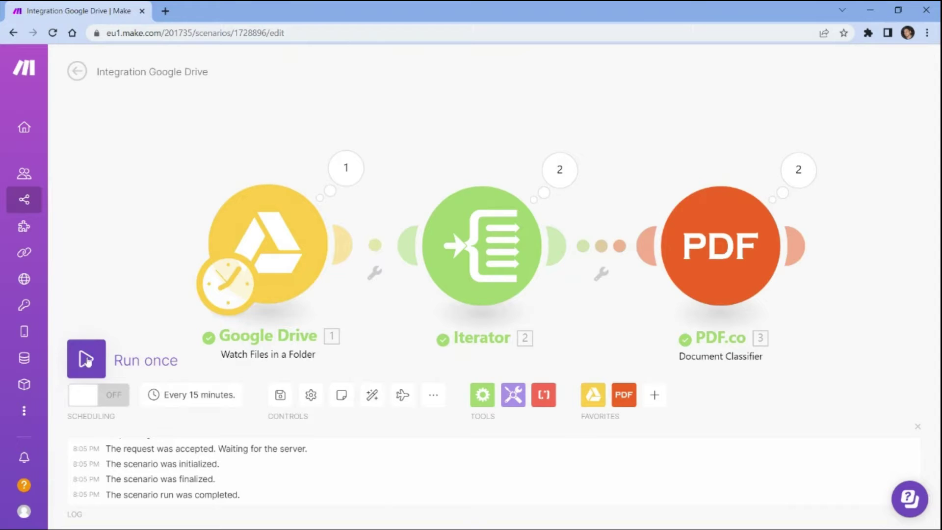
pyautogui.click(798, 169)
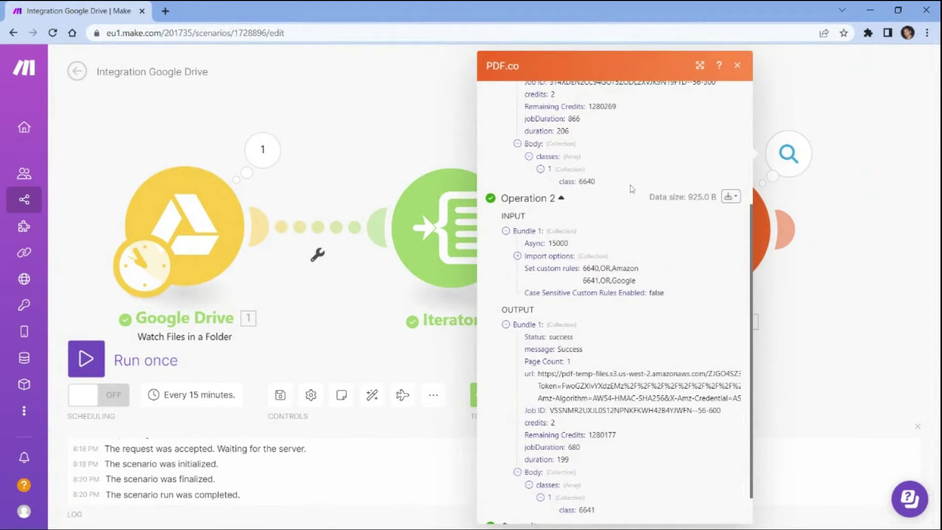
pyautogui.moveTo(604, 184); pyautogui.dragTo(560, 188)
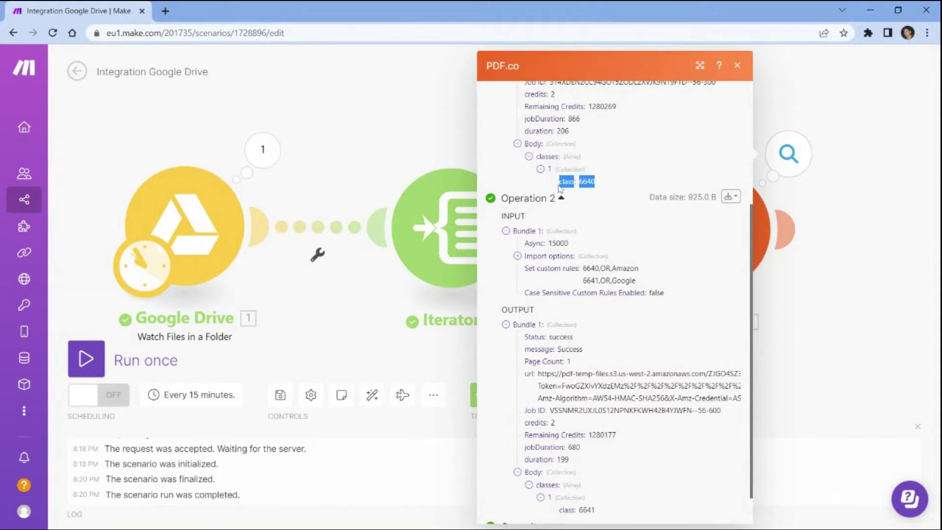
pyautogui.moveTo(603, 510); pyautogui.dragTo(558, 512)
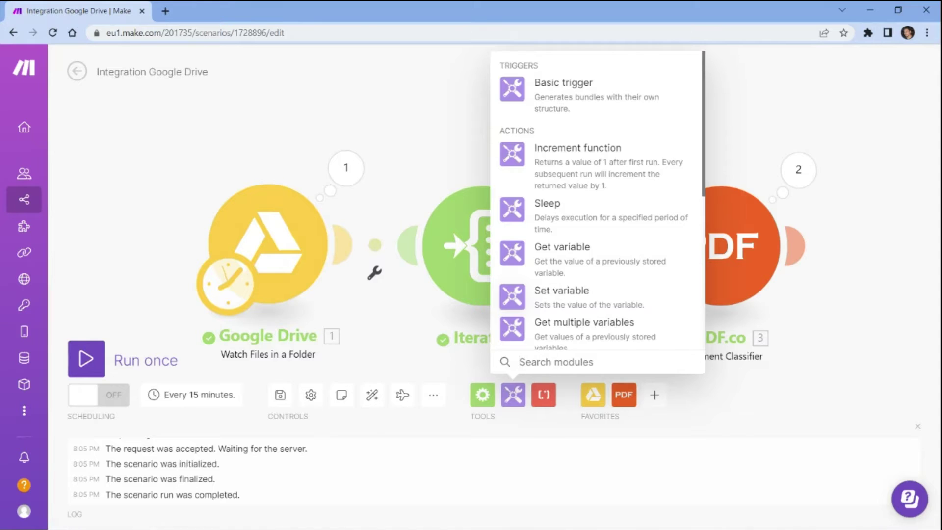
# Add a Set variable step named templateId with lifetime One cycle
pyautogui.click(561, 294)
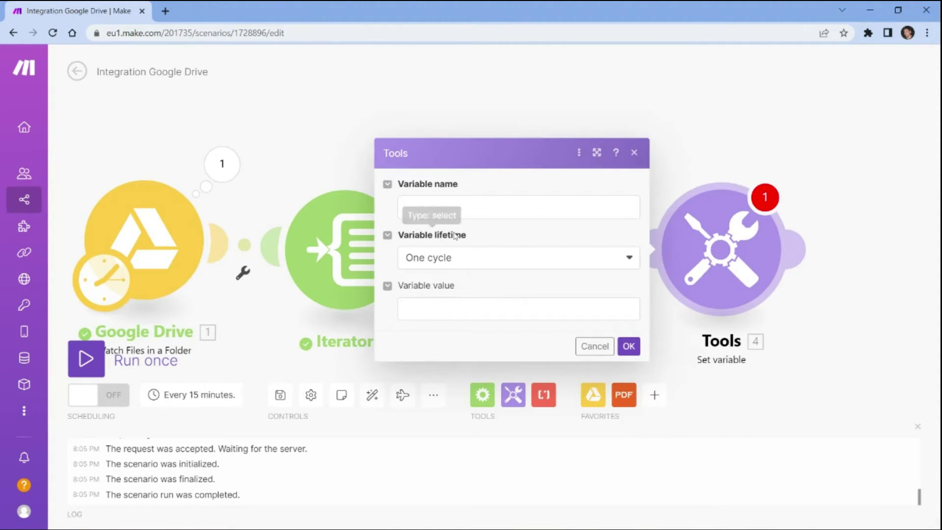
pyautogui.click(412, 207)
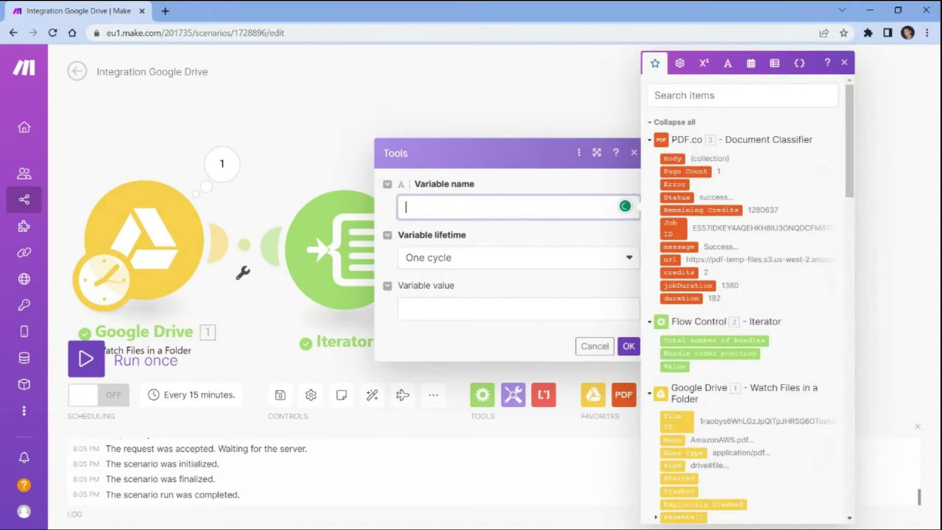
pyautogui.write('templateId')
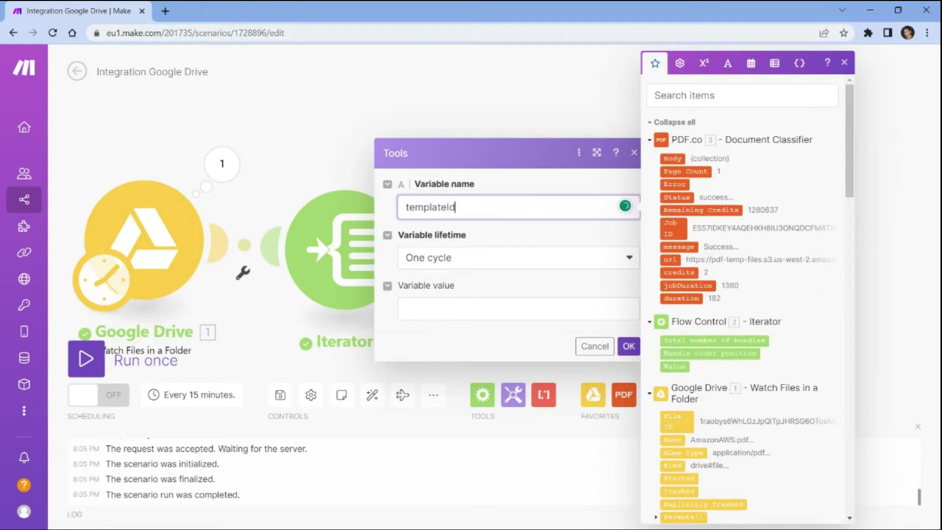
pyautogui.click(629, 259)
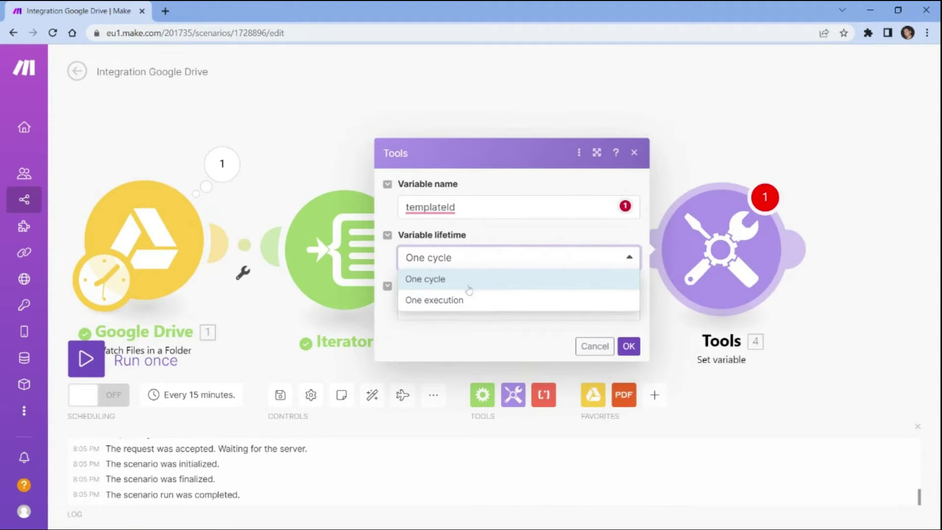
pyautogui.click(432, 280)
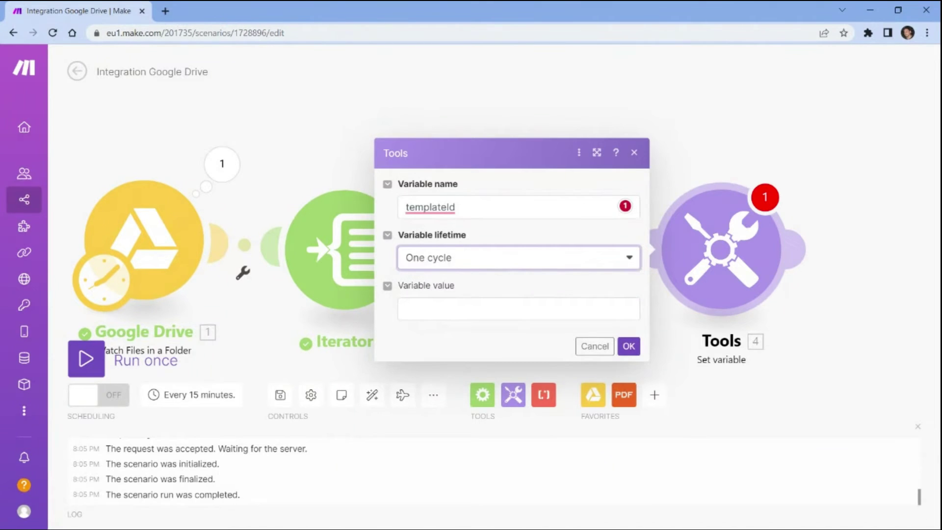
# Set the variable's value to get(Body; classes.1) from the classifier and save
pyautogui.click(442, 309)
pyautogui.write('get(')
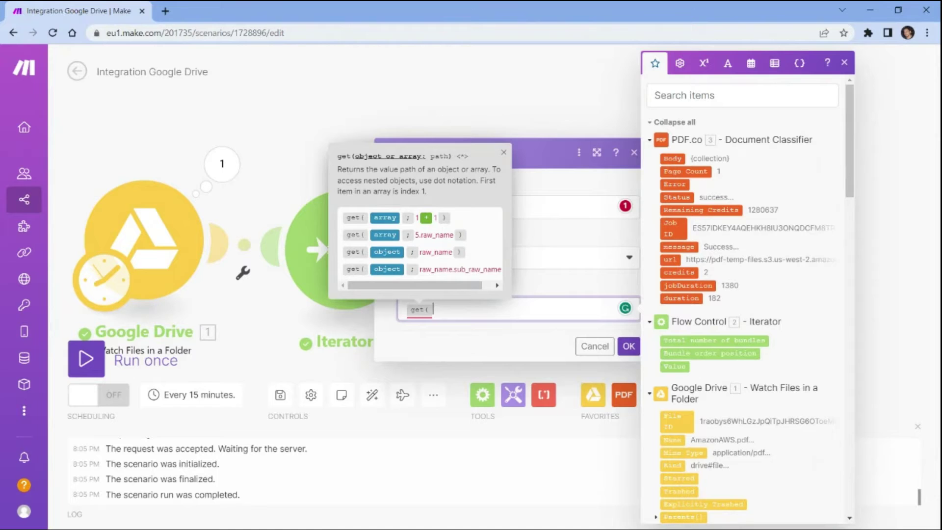
pyautogui.click(669, 159)
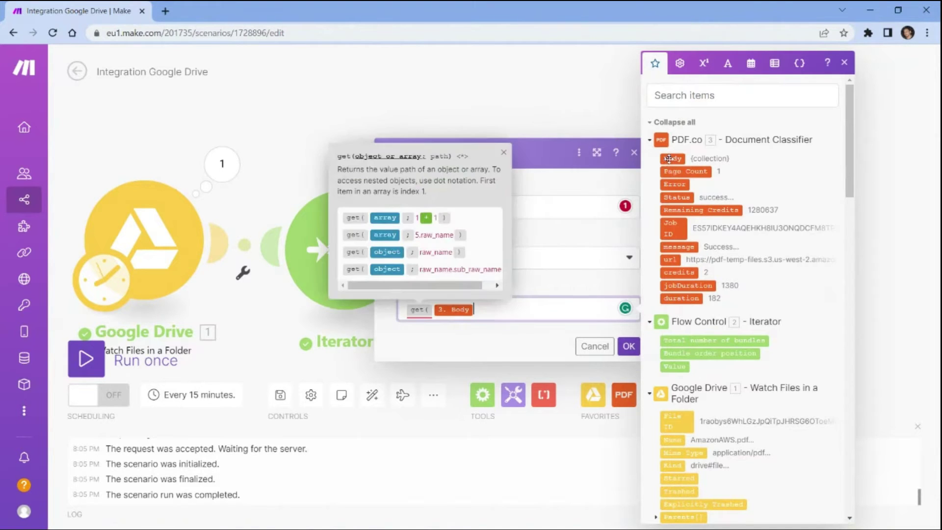
pyautogui.write('; class')
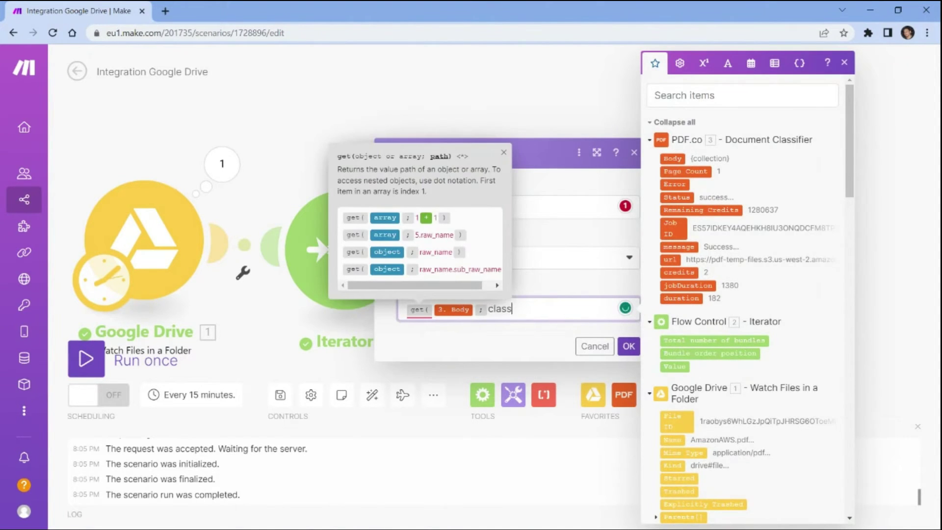
pyautogui.write('es.1')
pyautogui.click(633, 347)
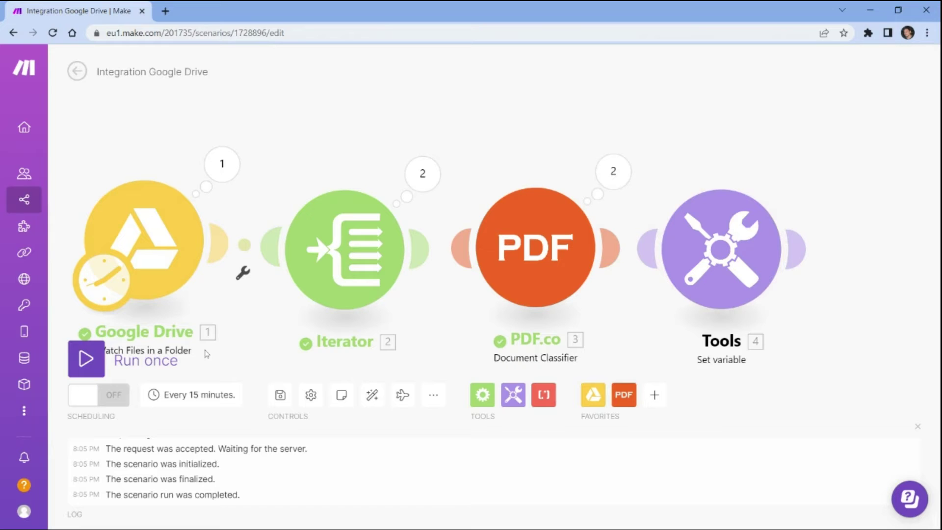
# Rerun the scenario and confirm templateId outputs 6640 and 6641 for the two files
pyautogui.click(86, 358)
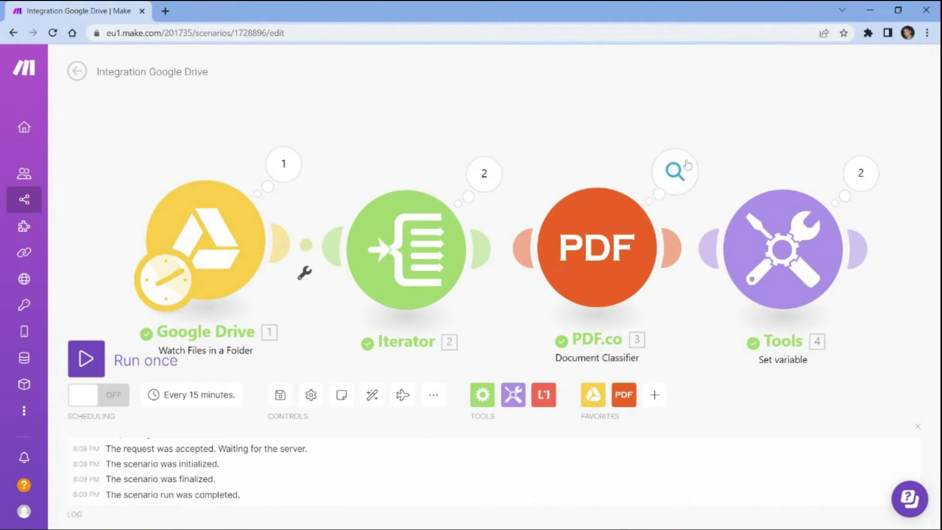
pyautogui.click(914, 173)
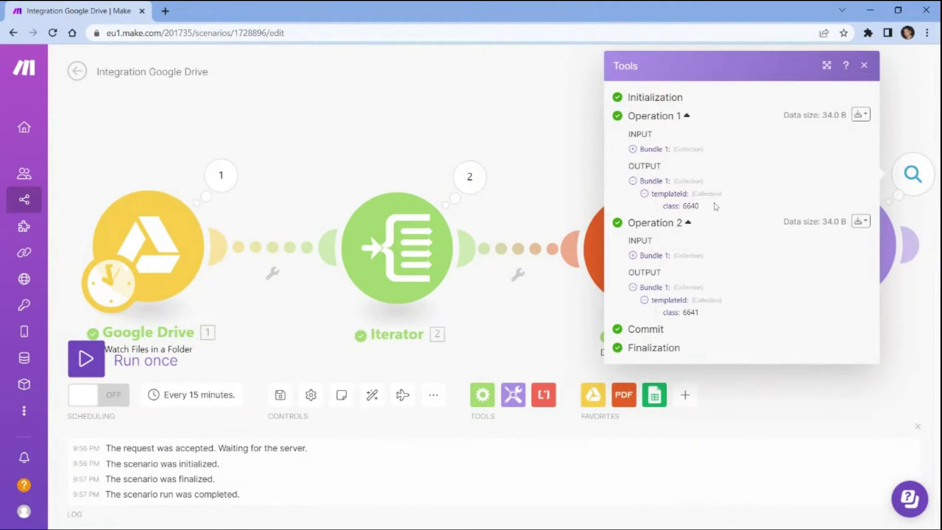
pyautogui.moveTo(715, 206); pyautogui.dragTo(662, 210)
pyautogui.moveTo(709, 312); pyautogui.dragTo(660, 316)
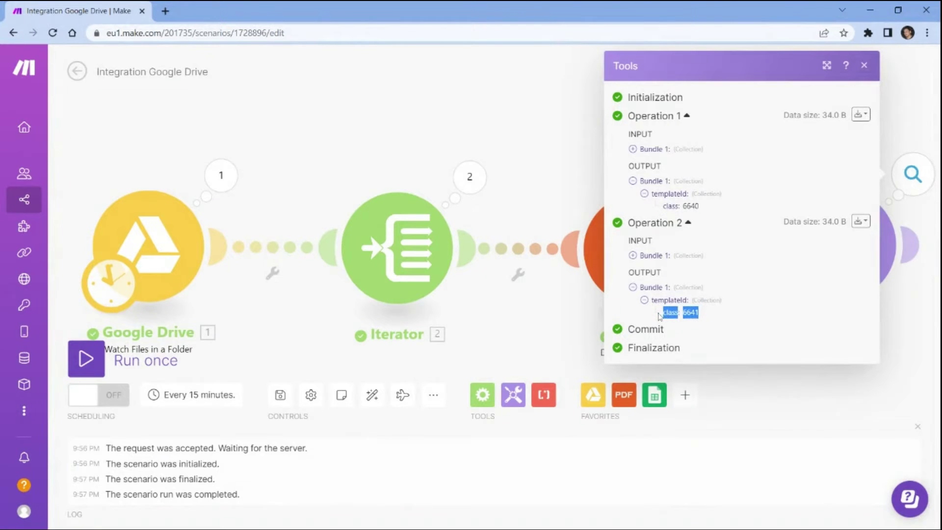
pyautogui.moveTo(914, 241)
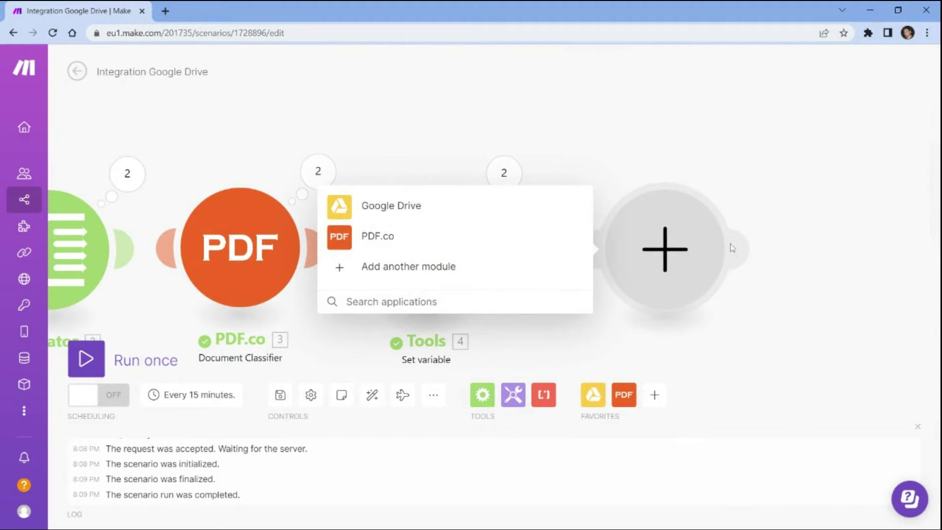
# Pick PDF.co, search 'parse', and add its Parse a Document module after Set variable
pyautogui.click(384, 240)
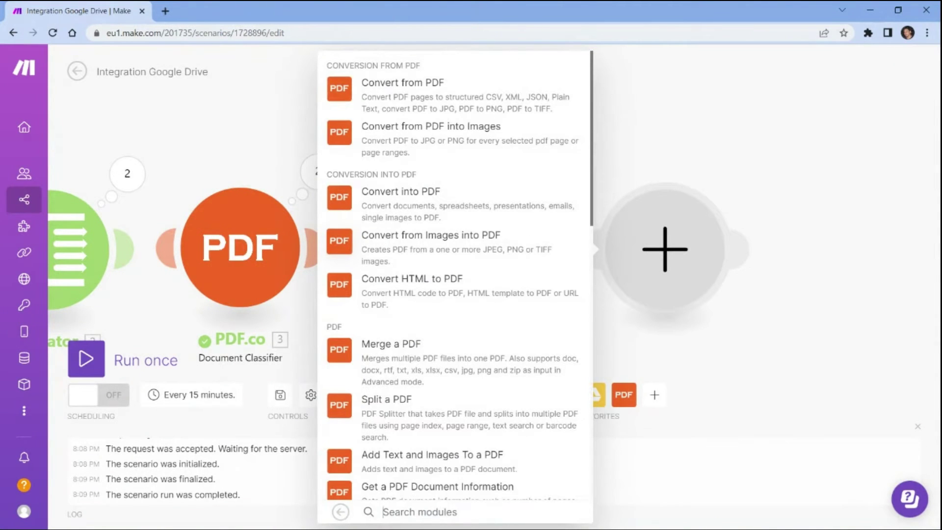
pyautogui.write('parse')
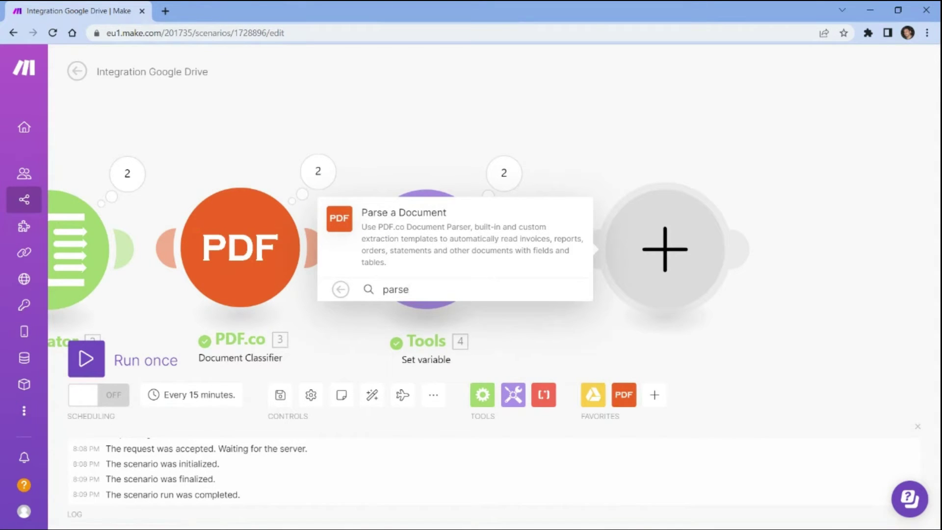
pyautogui.click(383, 216)
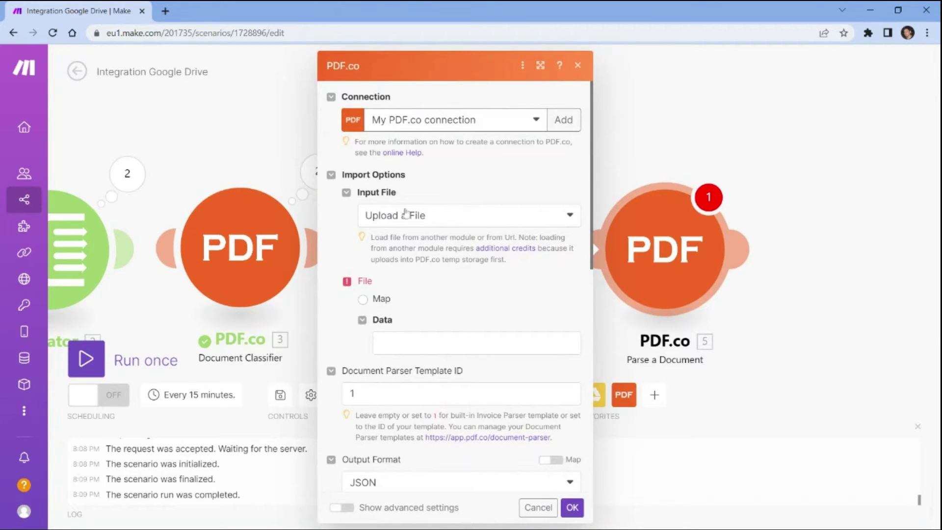
# Set Parse a Document to import from URL 2. Value, with template ID 4. templateId: class
pyautogui.click(571, 217)
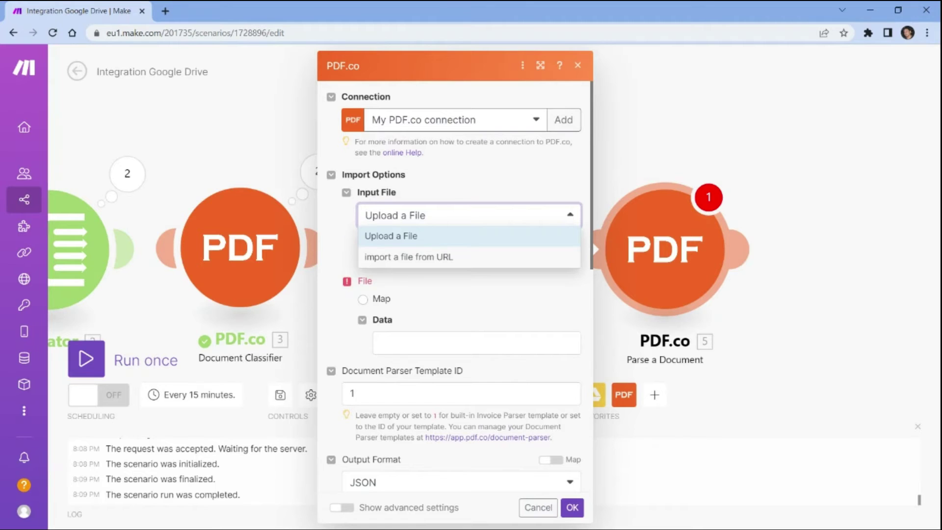
pyautogui.click(398, 259)
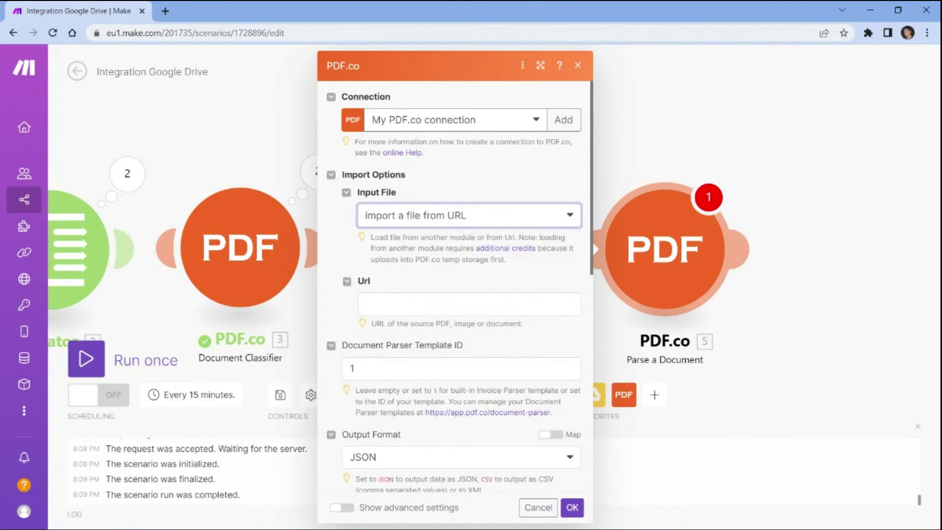
pyautogui.click(442, 304)
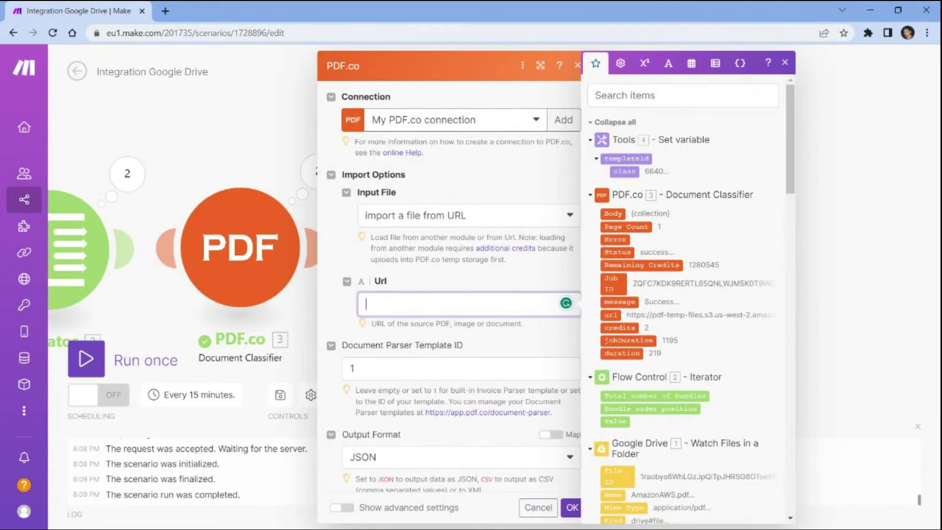
pyautogui.click(609, 422)
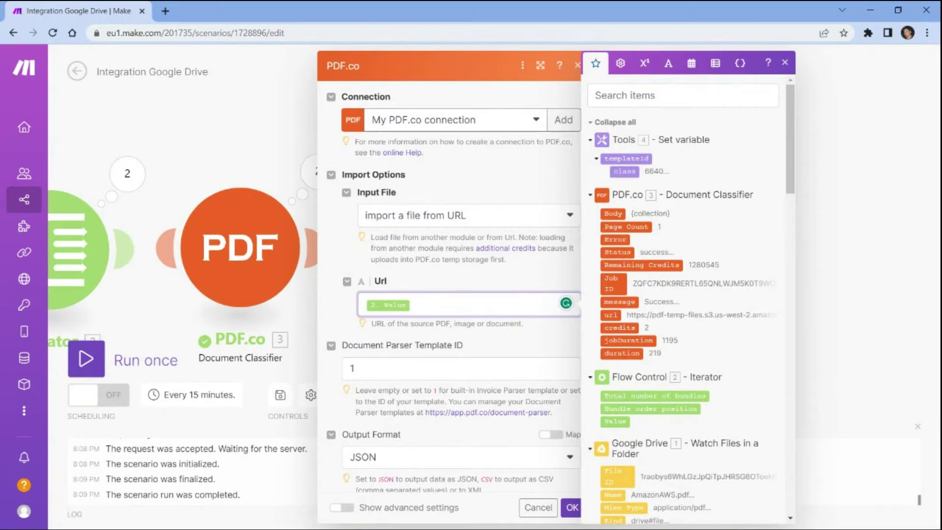
pyautogui.press('Tab')
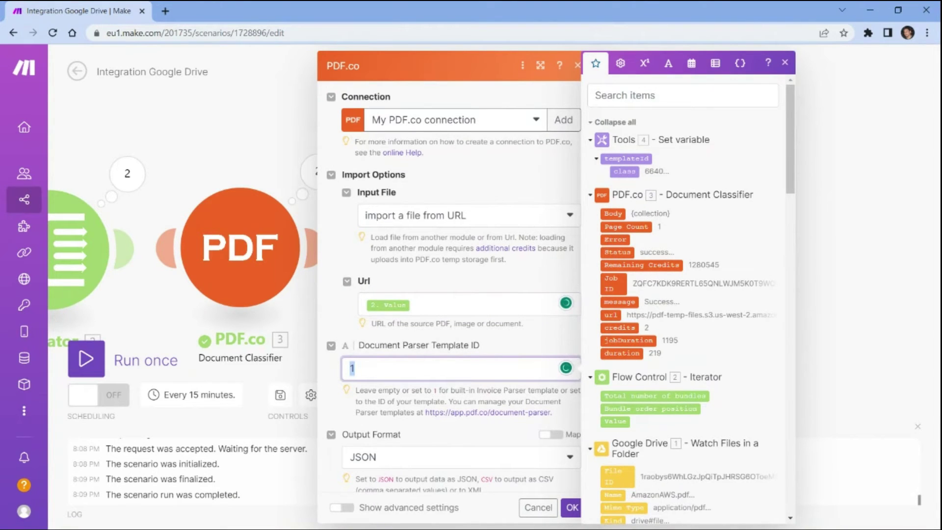
pyautogui.press('BackSpace')
pyautogui.click(632, 171)
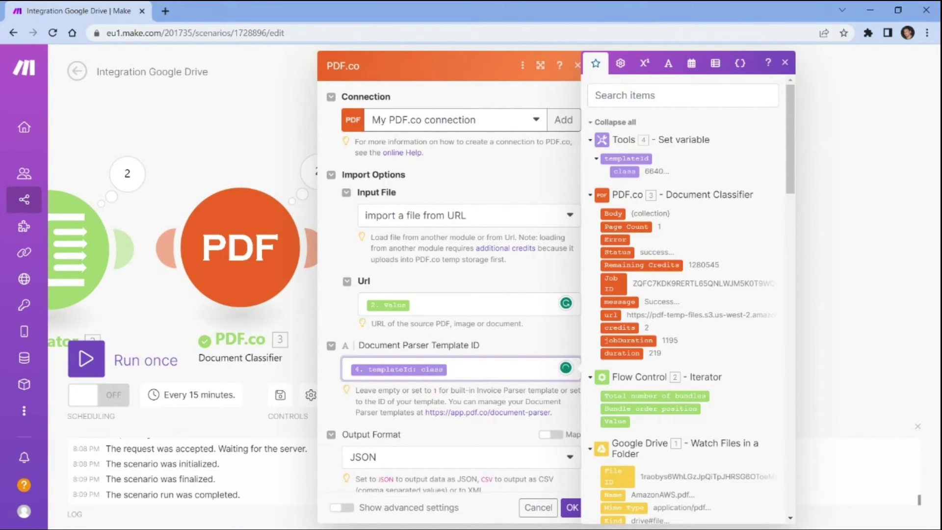
pyautogui.click(572, 507)
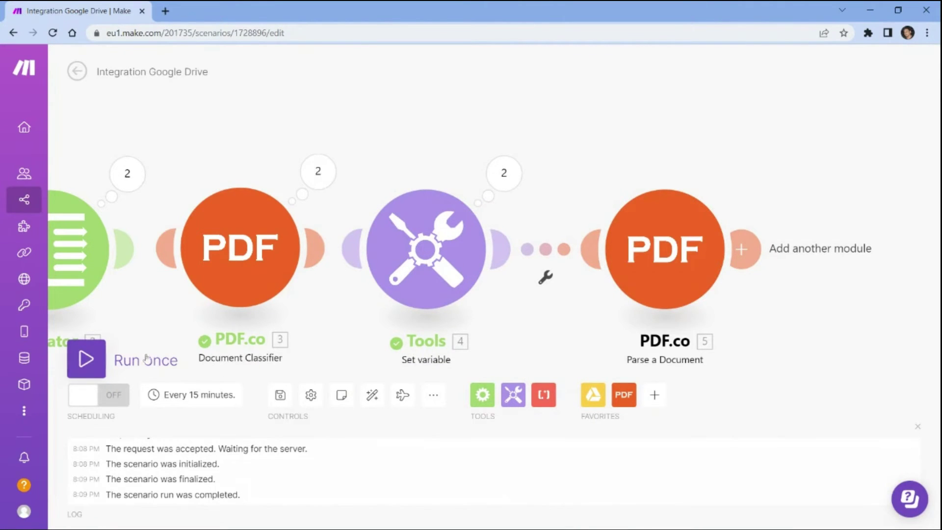
# Run the scenario once and inspect the invoice fields parsed from both files
pyautogui.click(93, 359)
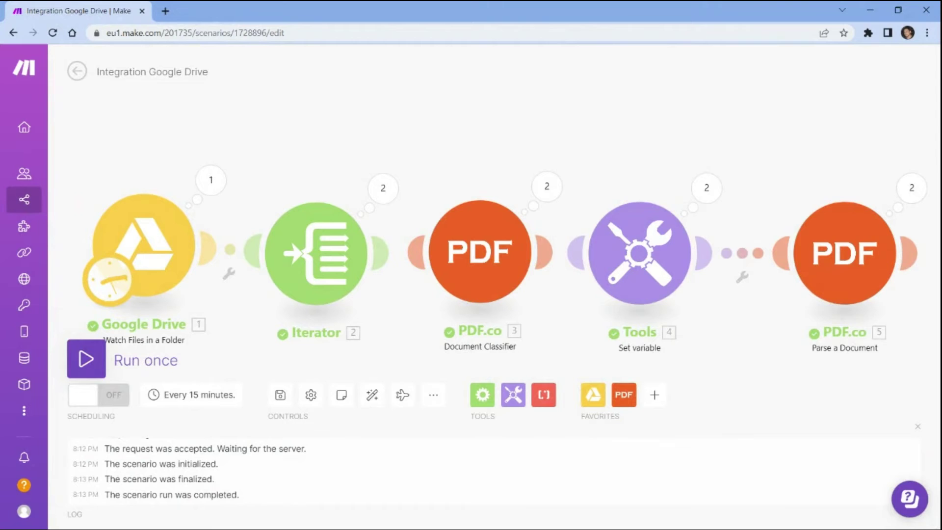
pyautogui.click(910, 189)
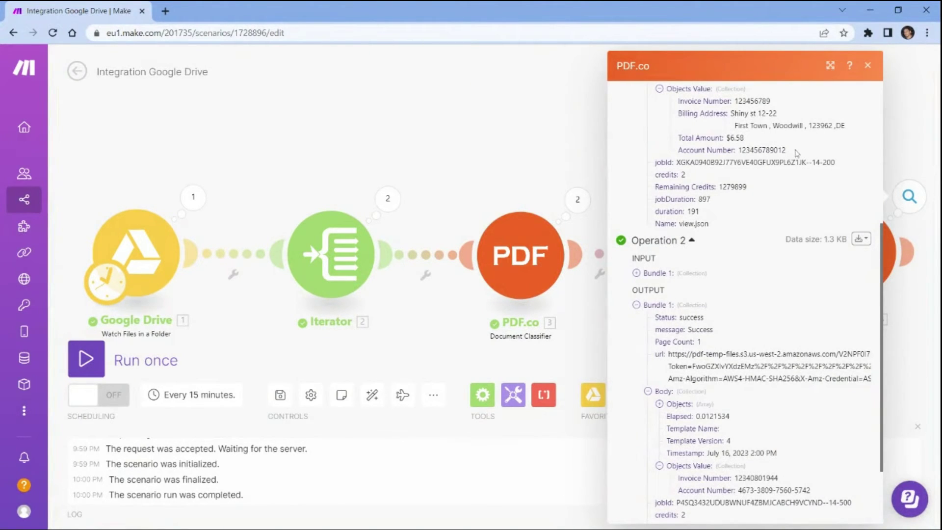
pyautogui.moveTo(793, 152); pyautogui.dragTo(679, 107)
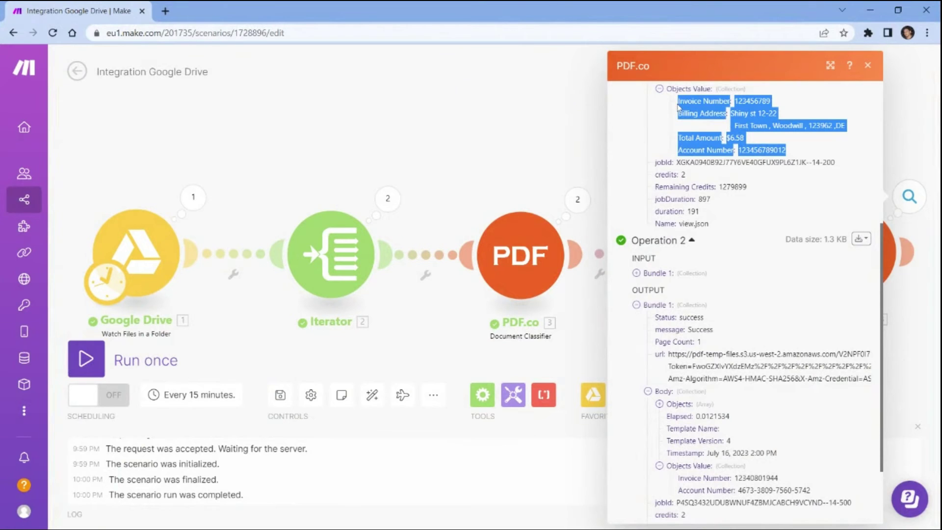
pyautogui.scroll(-2, 679, 107)
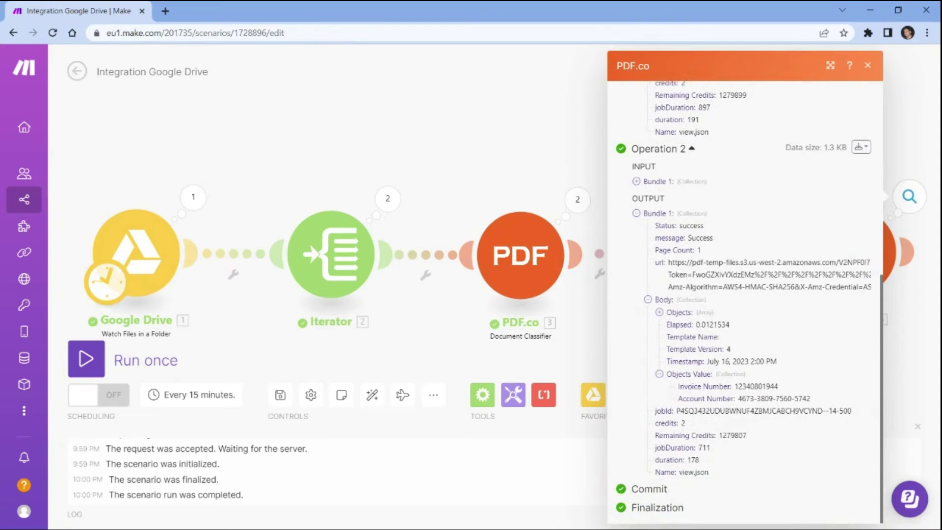
pyautogui.moveTo(678, 386); pyautogui.dragTo(823, 401)
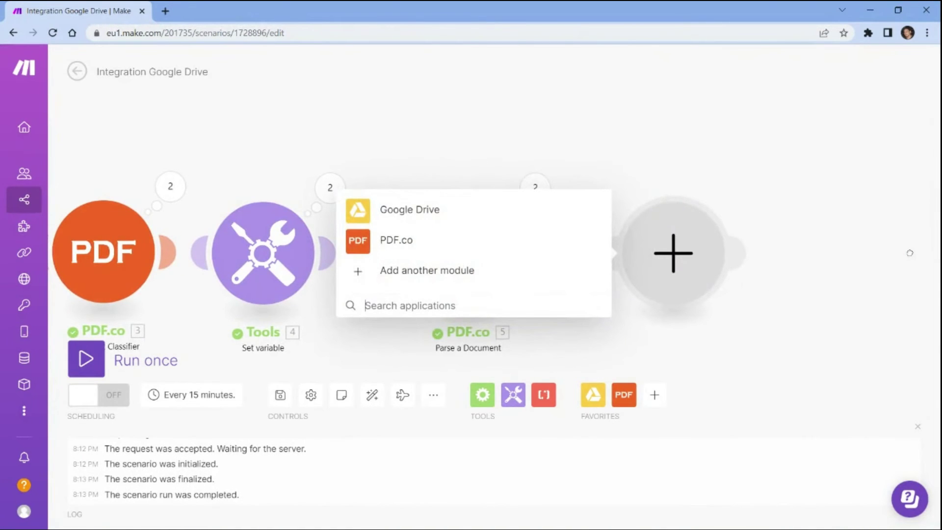
# Search 'google sheets' and add Google Sheets' Add a Row module after Parse a Document
pyautogui.write('g')
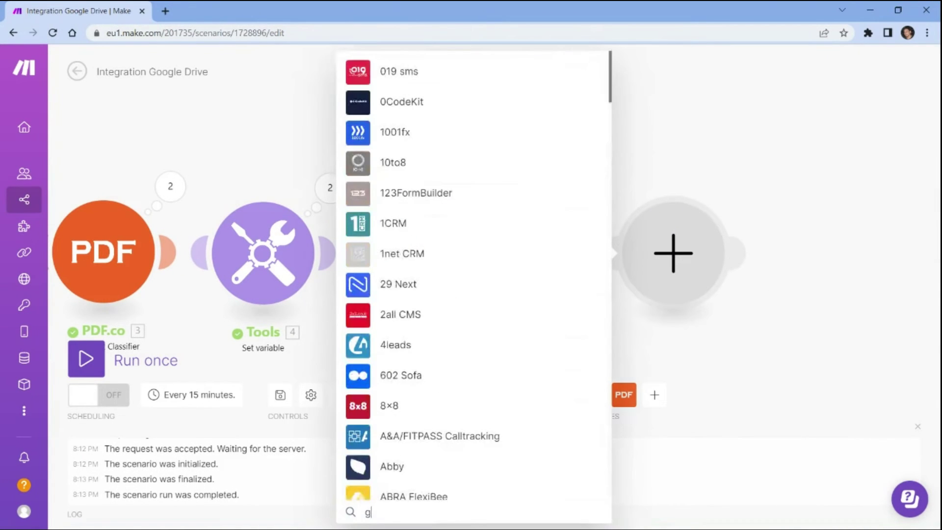
pyautogui.write('oogle sheets')
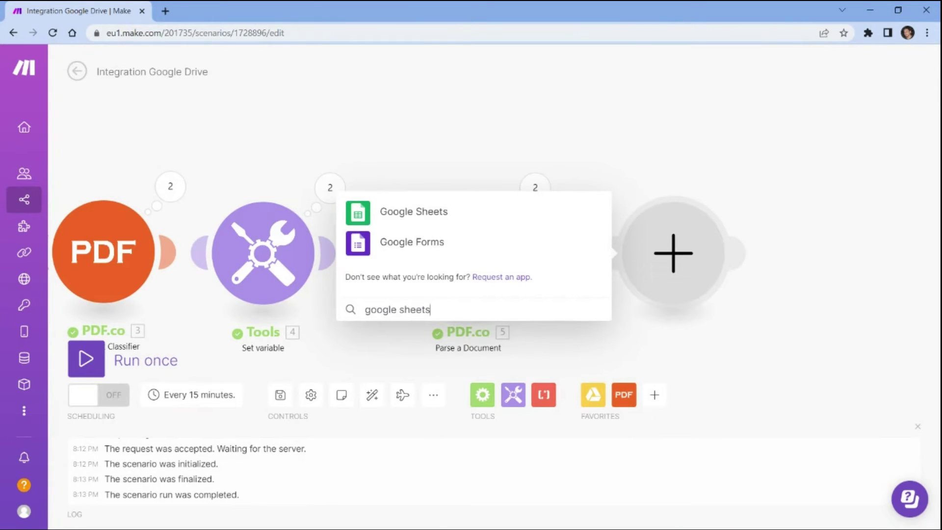
pyautogui.click(428, 213)
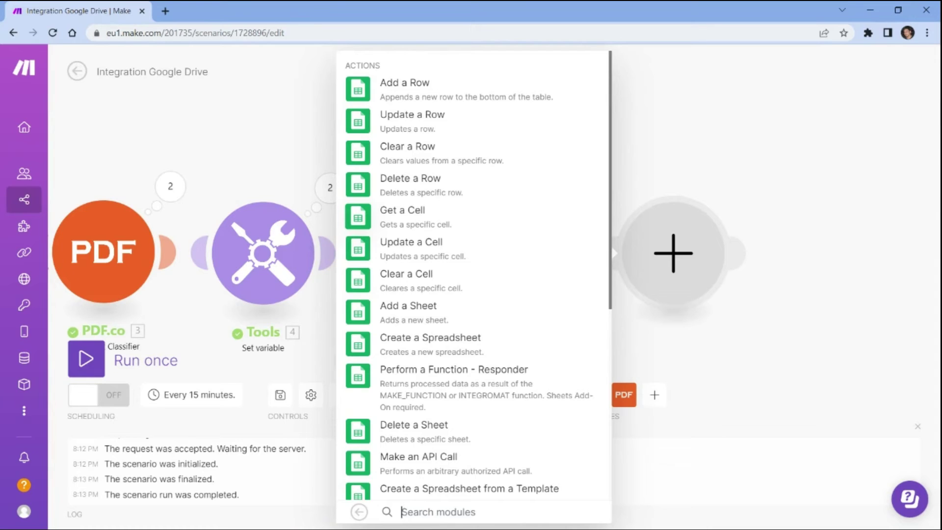
pyautogui.click(411, 88)
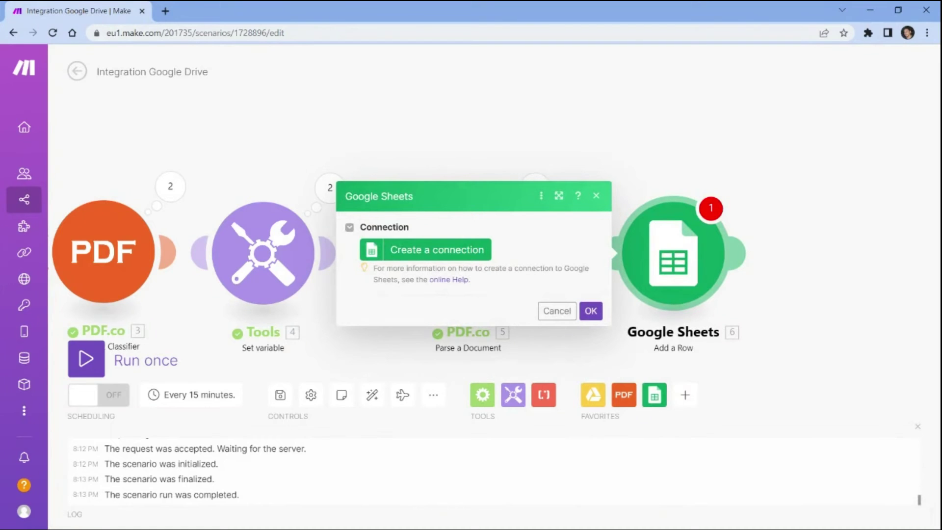
# Create a Google connection and choose the spreadsheet by path from My Drive
pyautogui.click(434, 253)
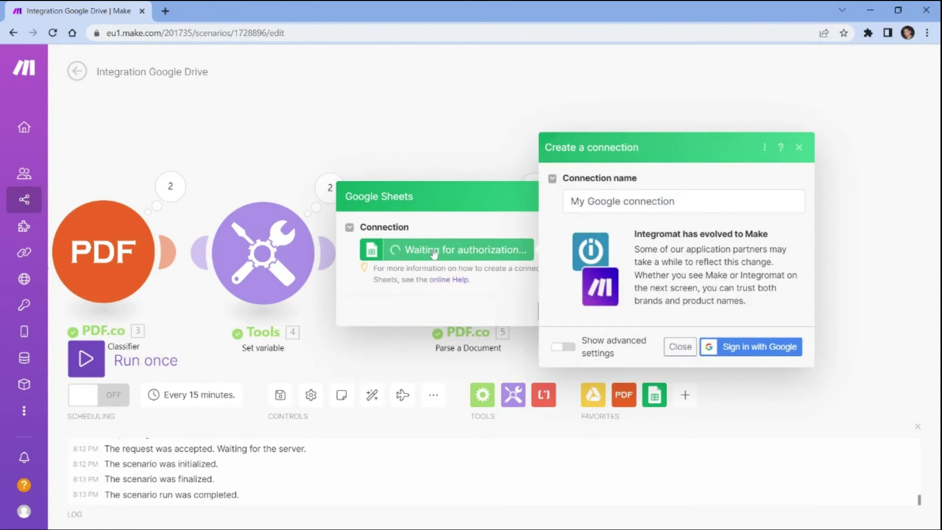
pyautogui.click(757, 348)
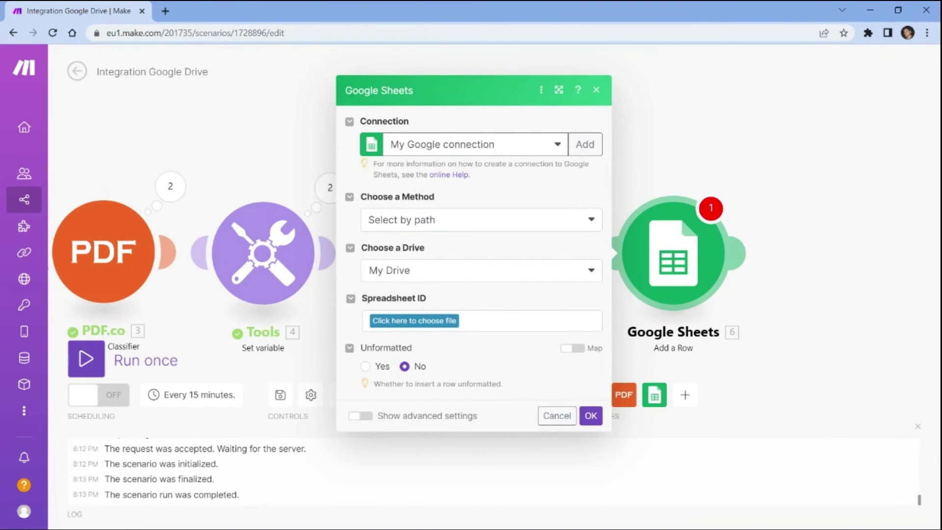
pyautogui.click(591, 222)
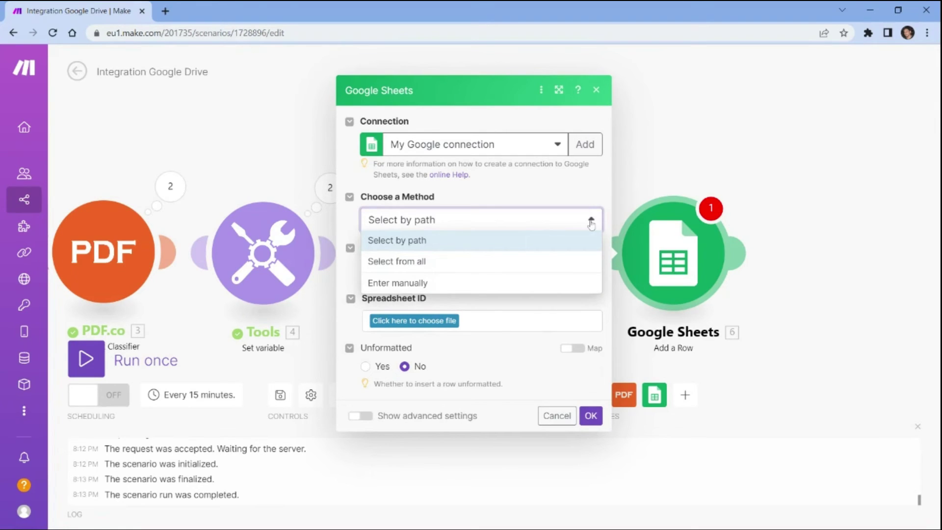
pyautogui.click(447, 240)
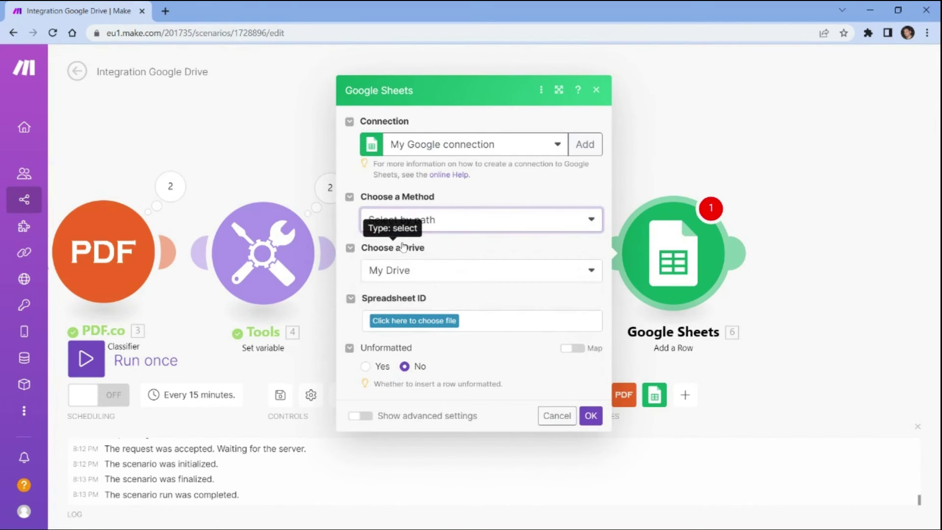
pyautogui.click(599, 274)
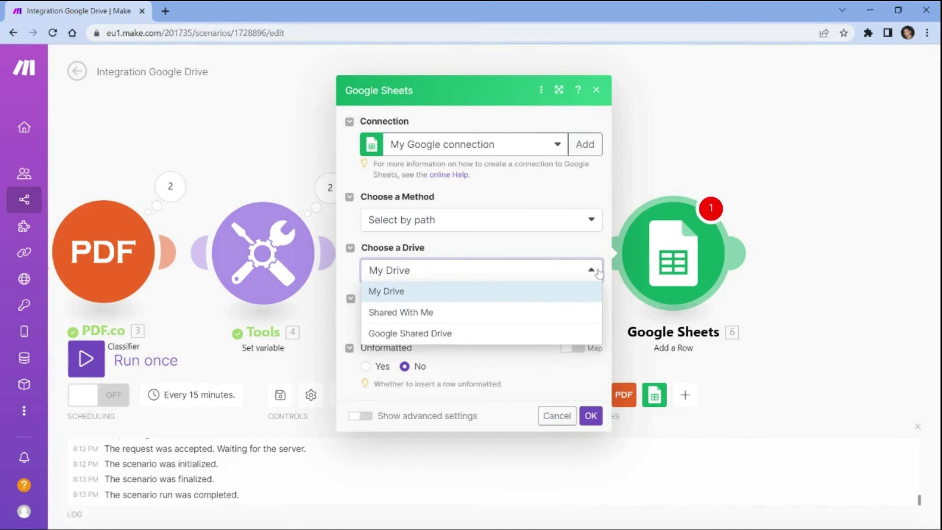
pyautogui.click(393, 293)
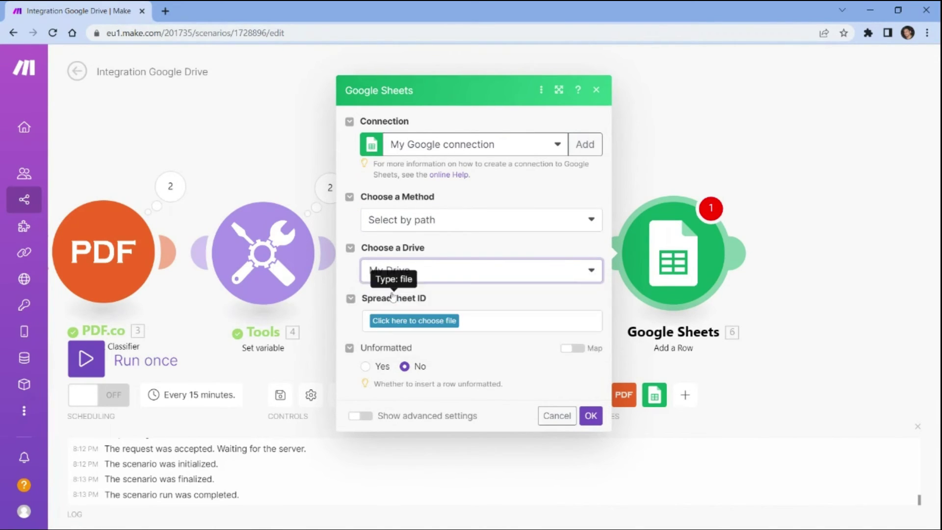
# Select the ParseOutput spreadsheet and its Sheet1 as the target sheet
pyautogui.click(403, 322)
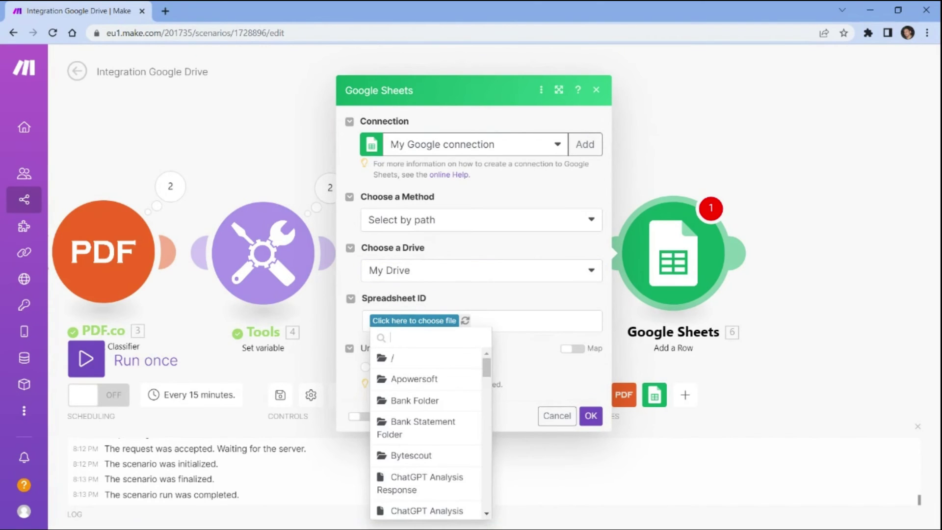
pyautogui.write('parse')
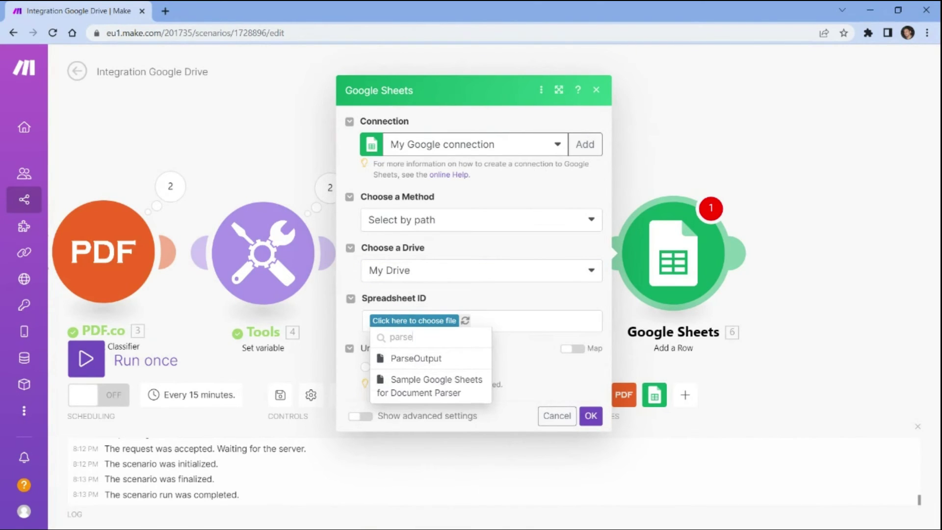
pyautogui.click(403, 360)
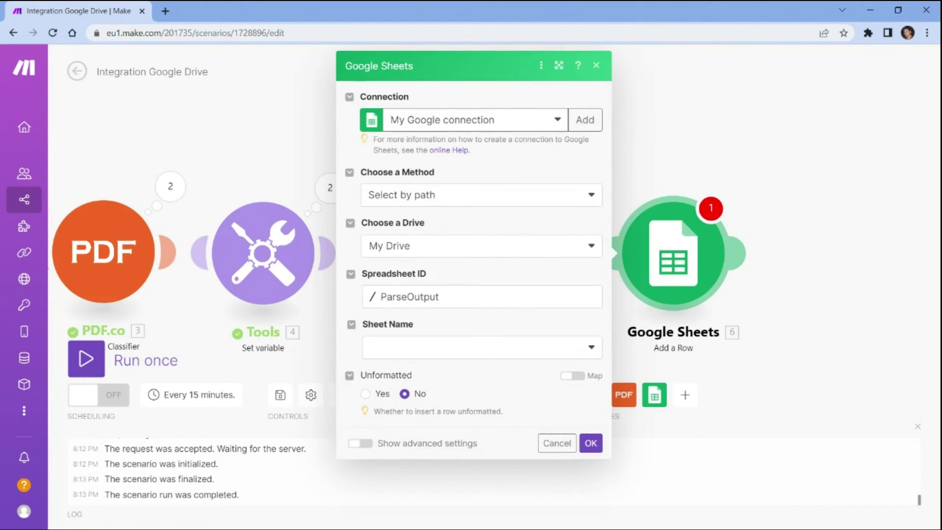
pyautogui.click(592, 348)
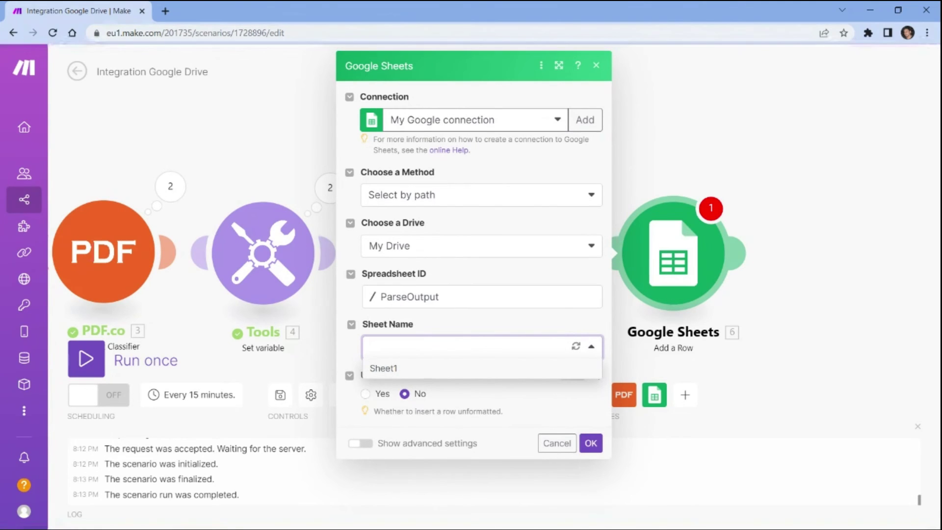
pyautogui.click(383, 368)
# Map parsed invoice number, account number, billing address and total amount into columns A–D, then save
pyautogui.scroll(-5, 474, 294)
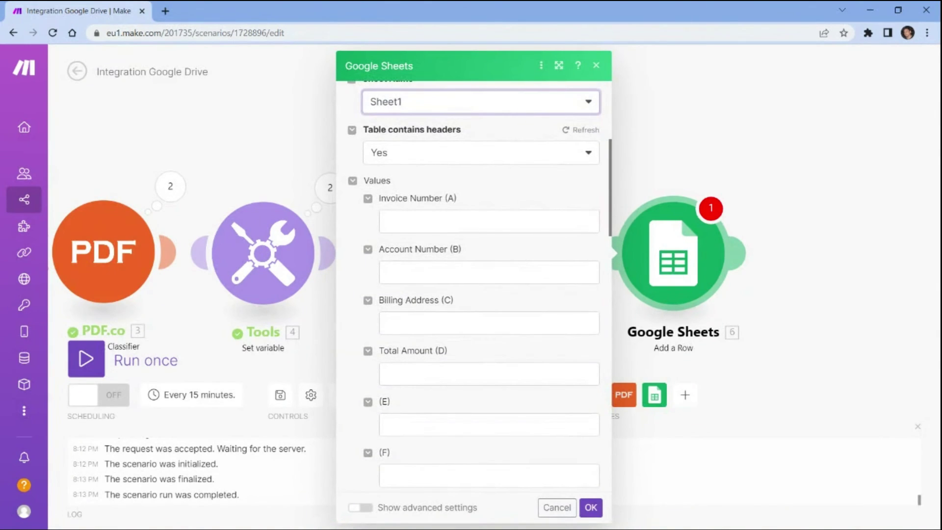
pyautogui.click(488, 221)
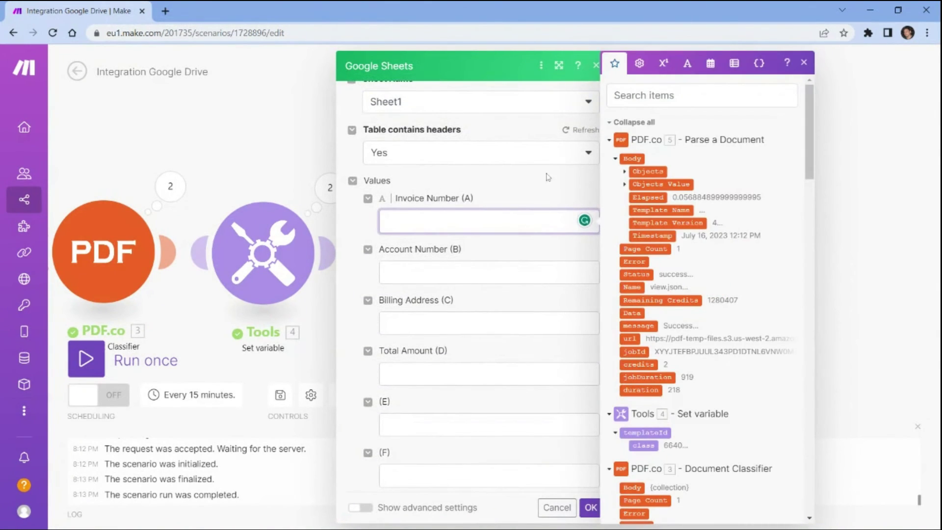
pyautogui.click(625, 184)
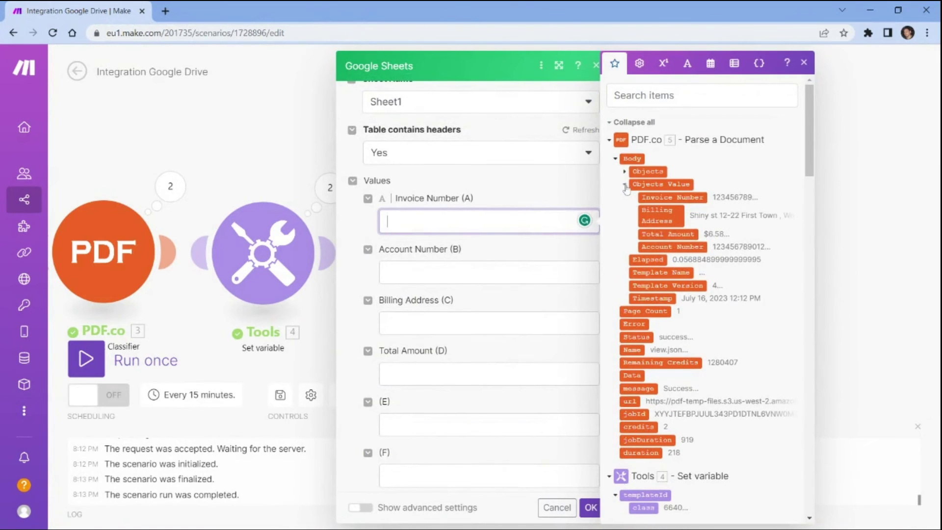
pyautogui.click(672, 197)
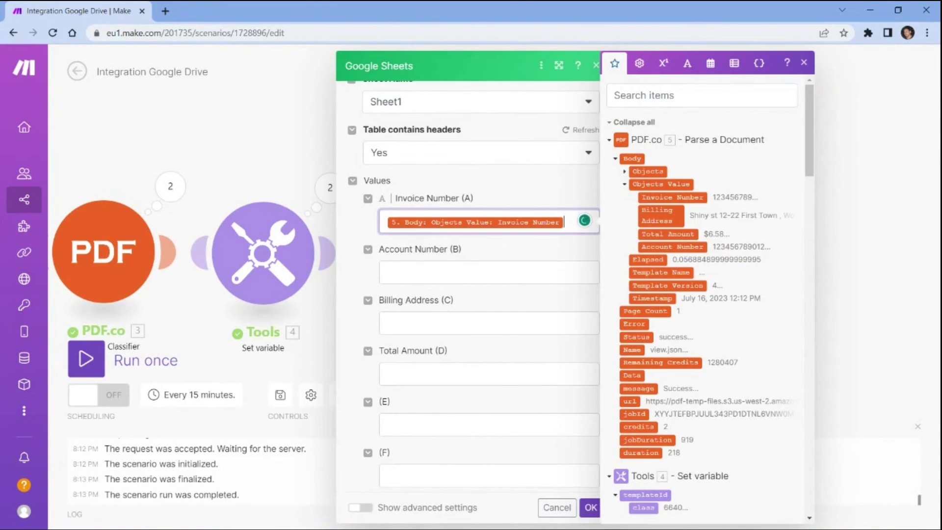
pyautogui.press('Tab')
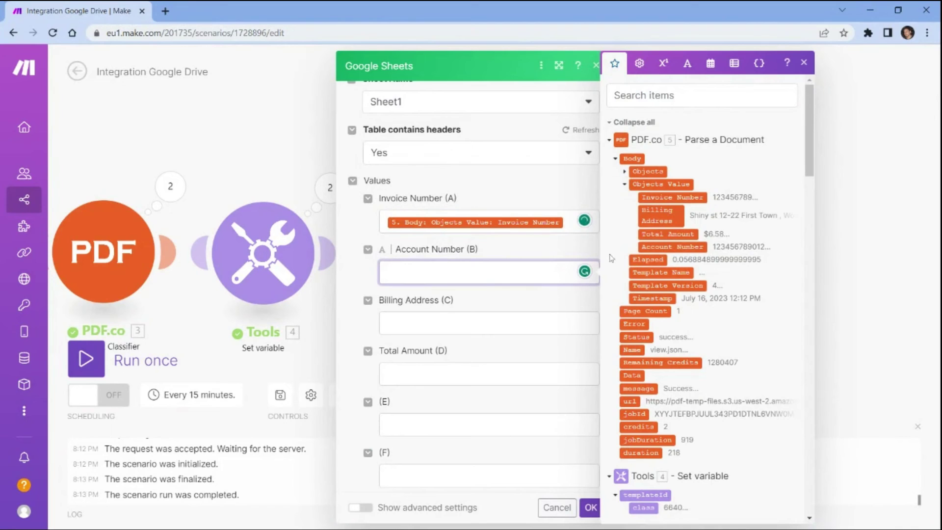
pyautogui.click(644, 247)
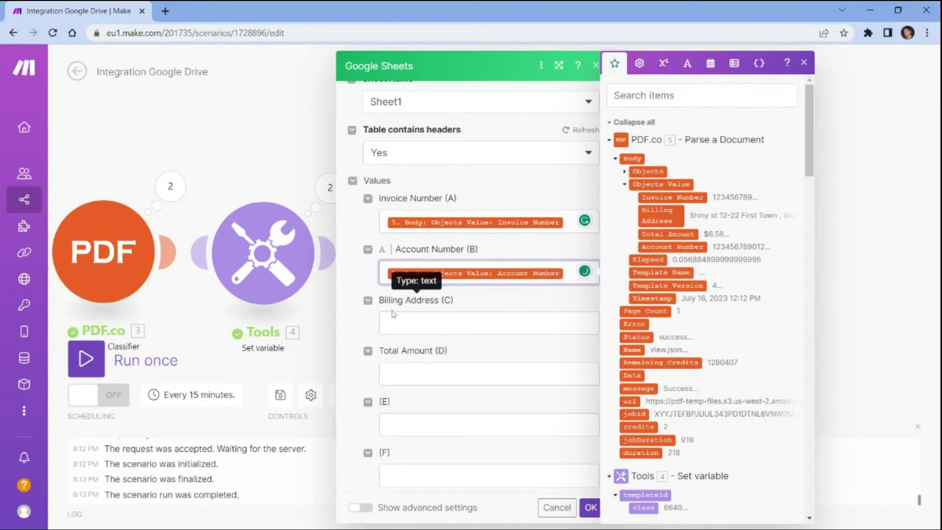
pyautogui.press('Tab')
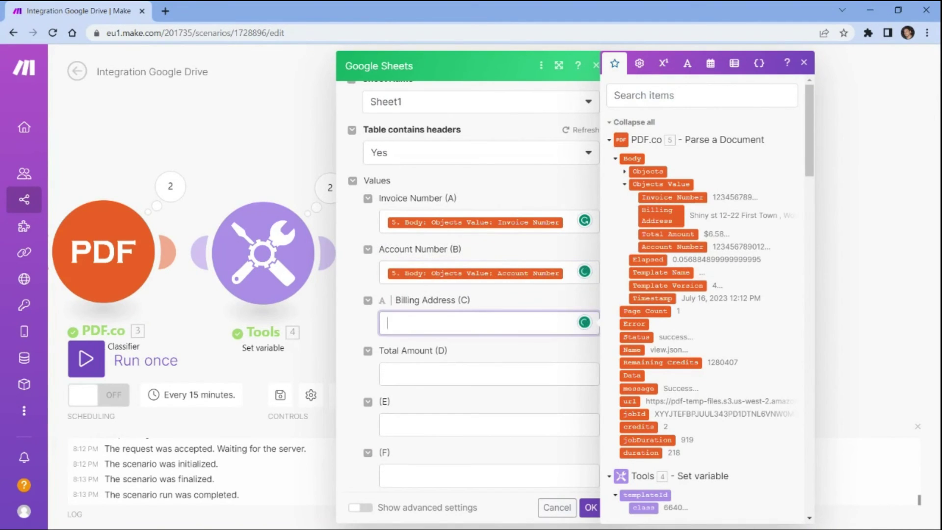
pyautogui.click(657, 216)
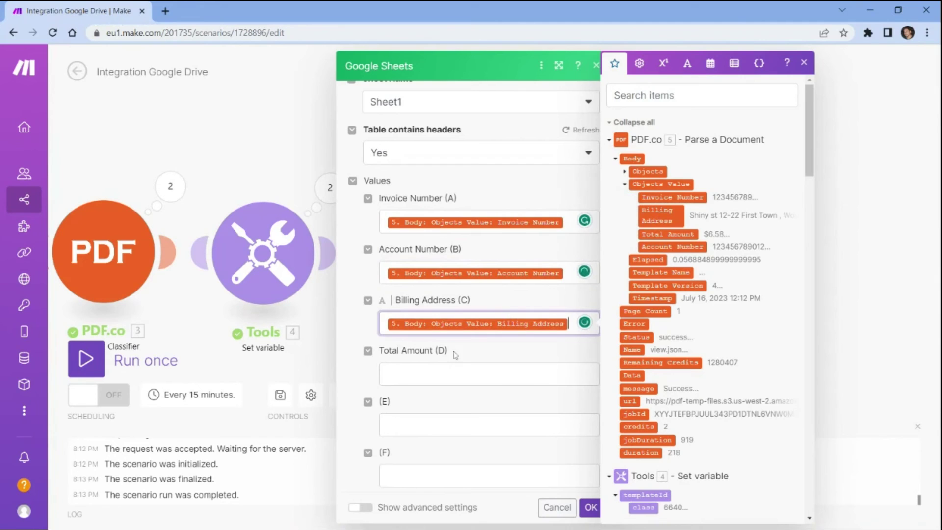
pyautogui.press('Tab')
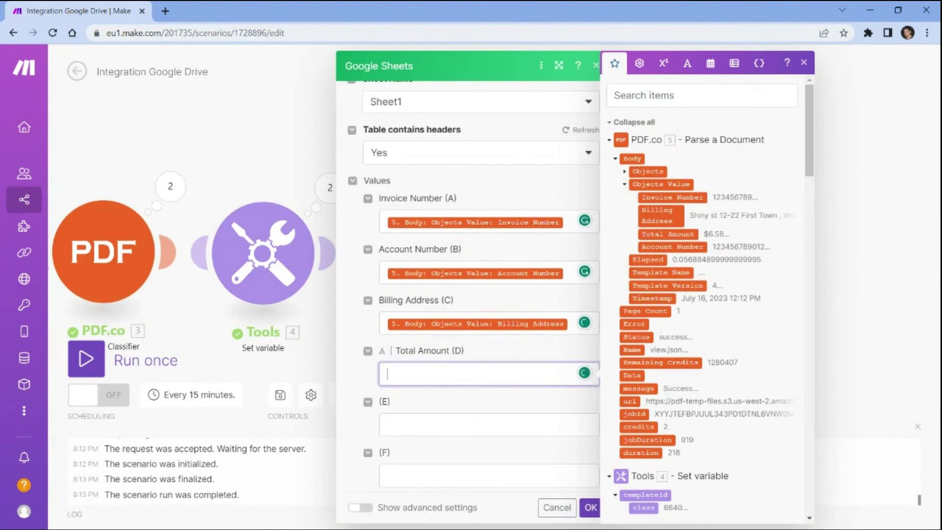
pyautogui.click(647, 235)
pyautogui.click(590, 507)
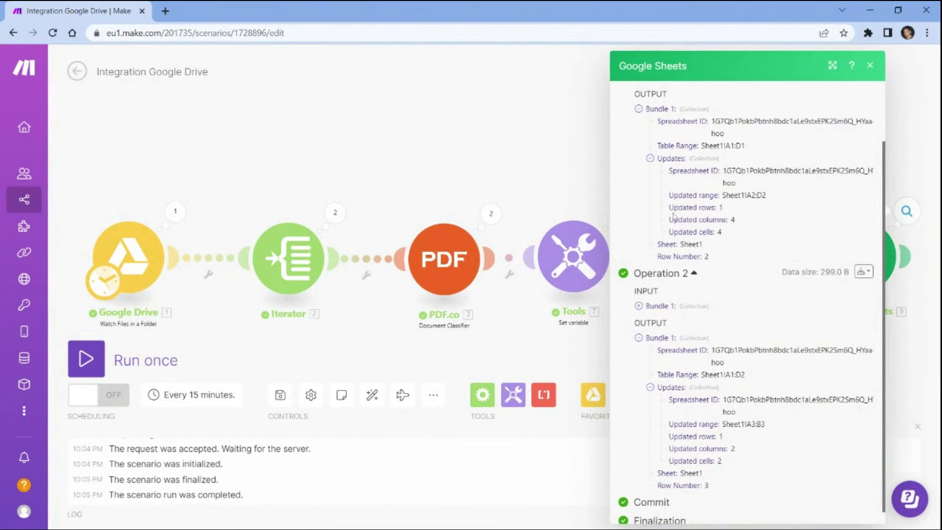
# Review the Google Sheets row 2 and row 3 updates, then switch to the ParseOutput spreadsheet
pyautogui.moveTo(668, 197); pyautogui.dragTo(746, 259)
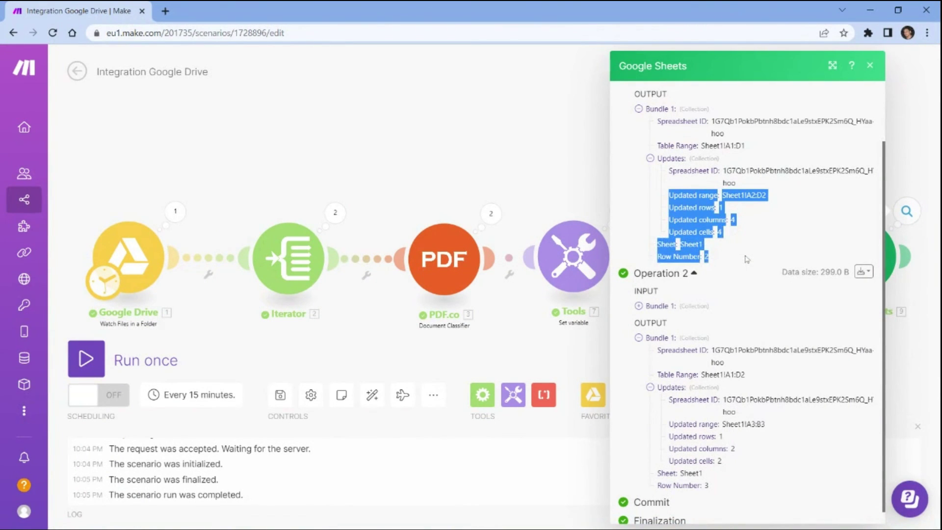
pyautogui.moveTo(669, 425); pyautogui.dragTo(761, 491)
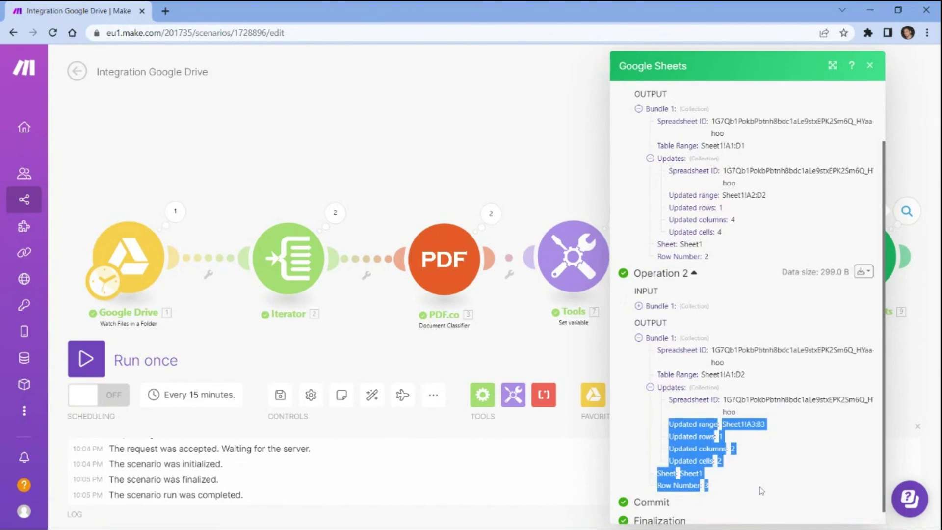
pyautogui.hotkey('alt', 'Tab')
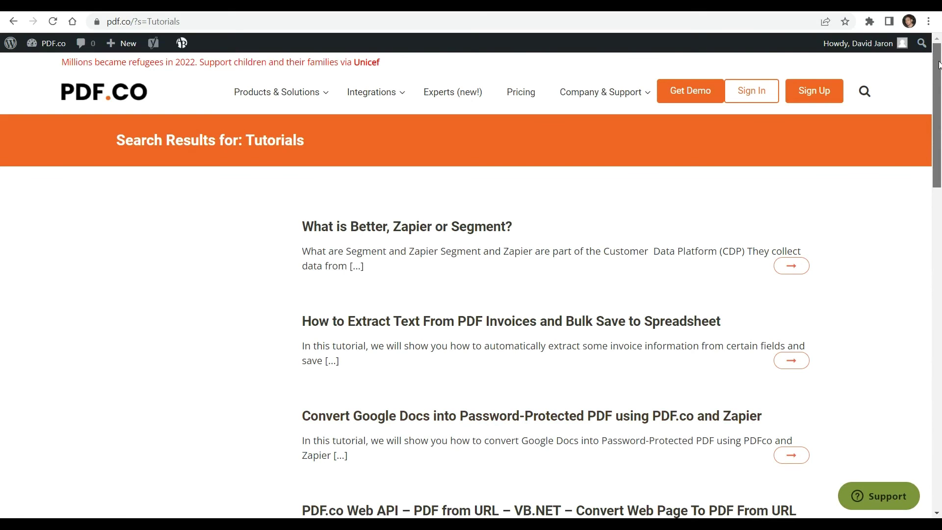
# Scroll PDF.co's Tutorials results down to the PDF.co Plugin for Make tutorial
pyautogui.moveTo(938, 64); pyautogui.dragTo(940, 196)
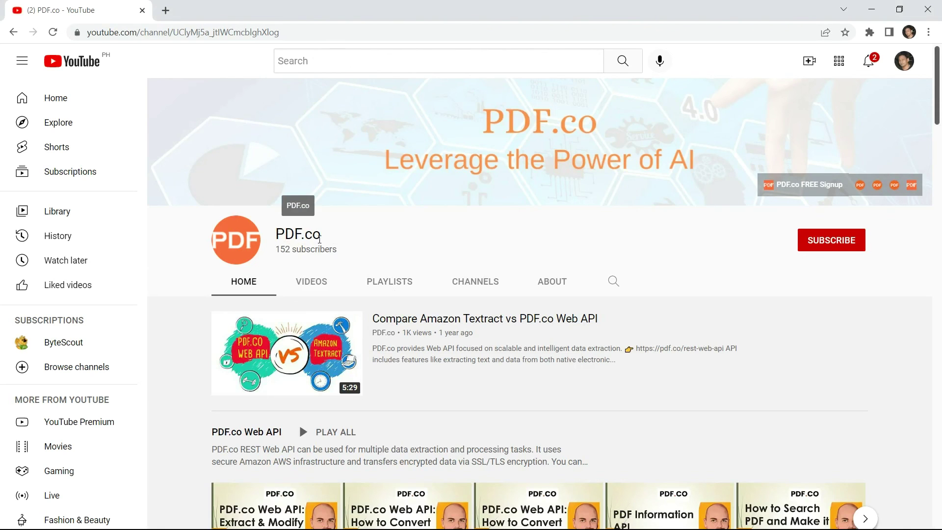
# Subscribe to the PDF.co YouTube channel with notifications set to All
pyautogui.scroll(-12, 319, 381)
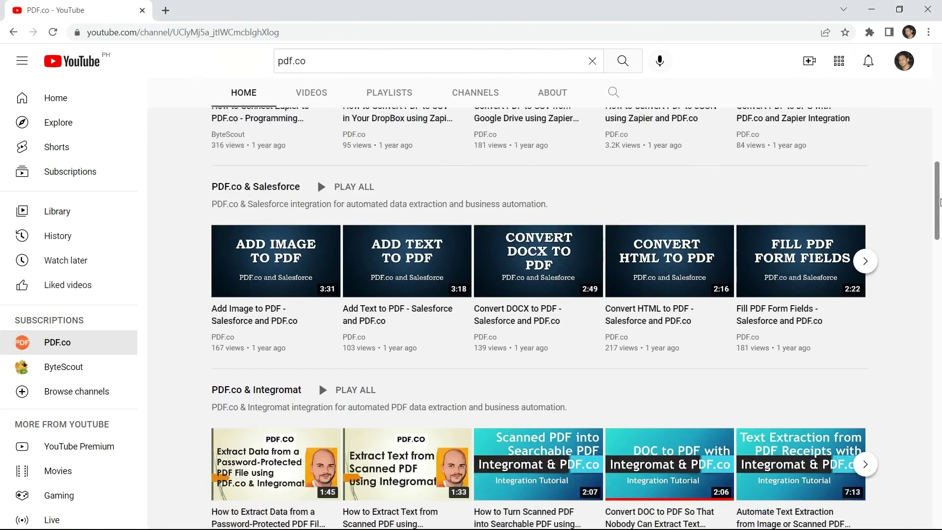
pyautogui.moveTo(939, 237); pyautogui.dragTo(940, 269)
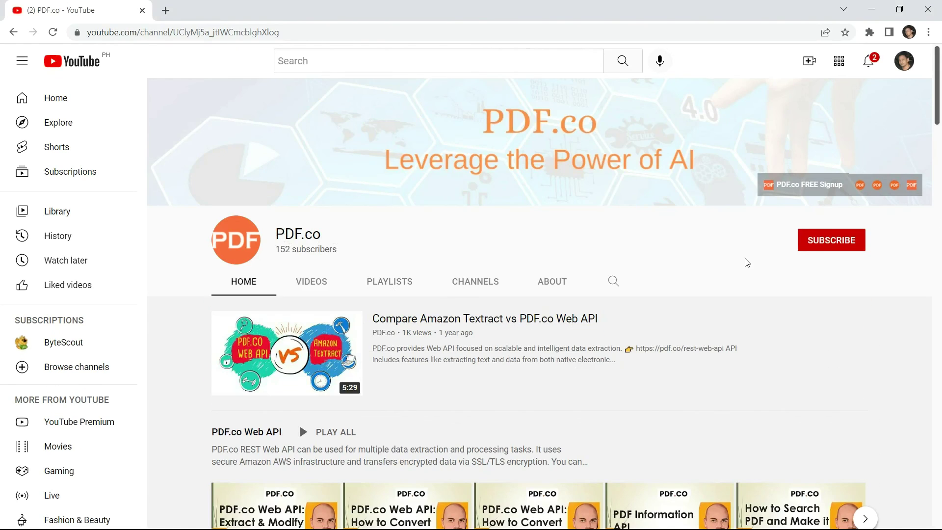
pyautogui.click(841, 244)
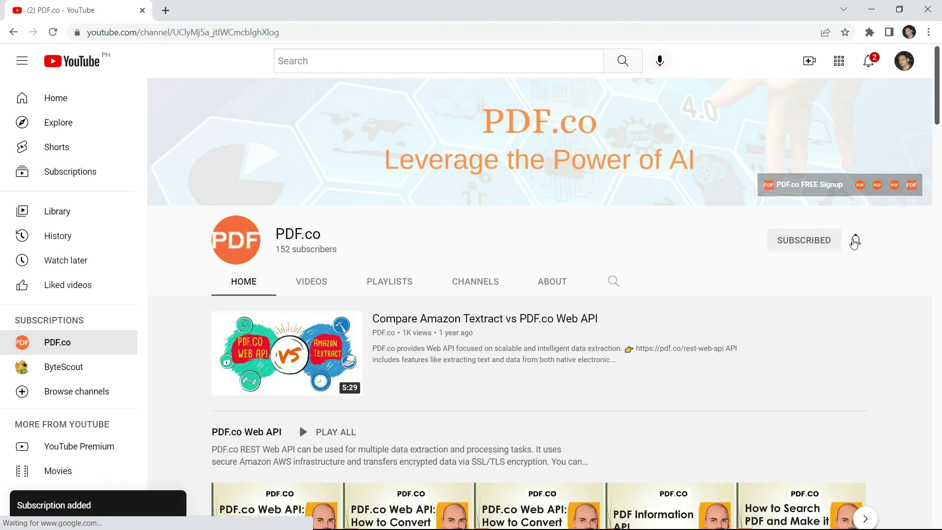
pyautogui.click(855, 242)
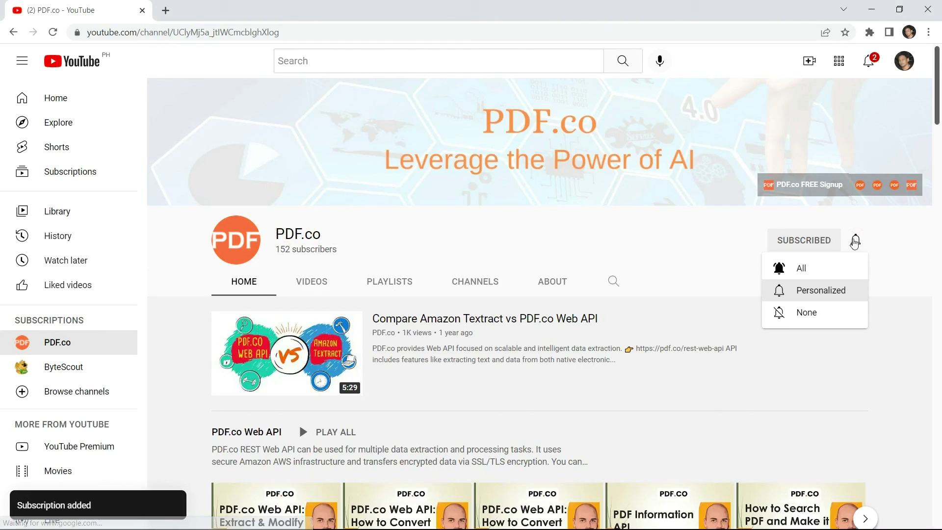
pyautogui.click(809, 269)
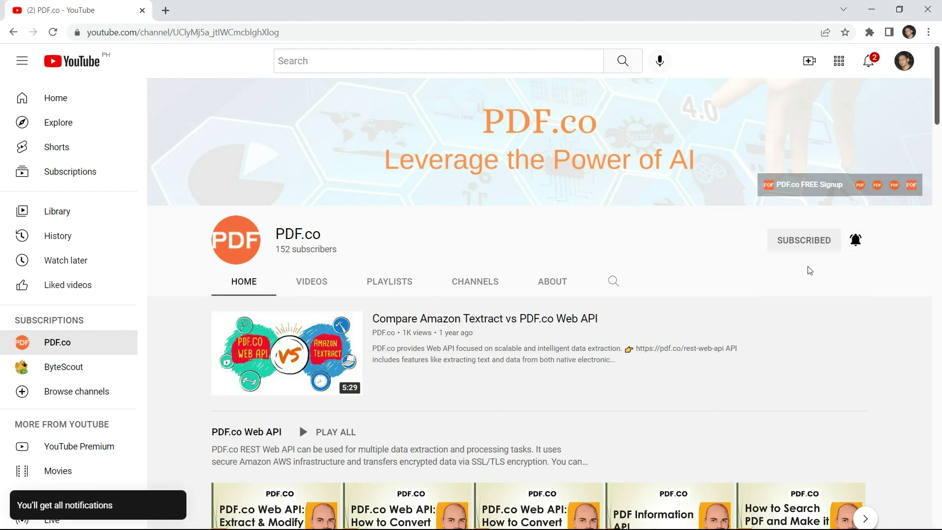